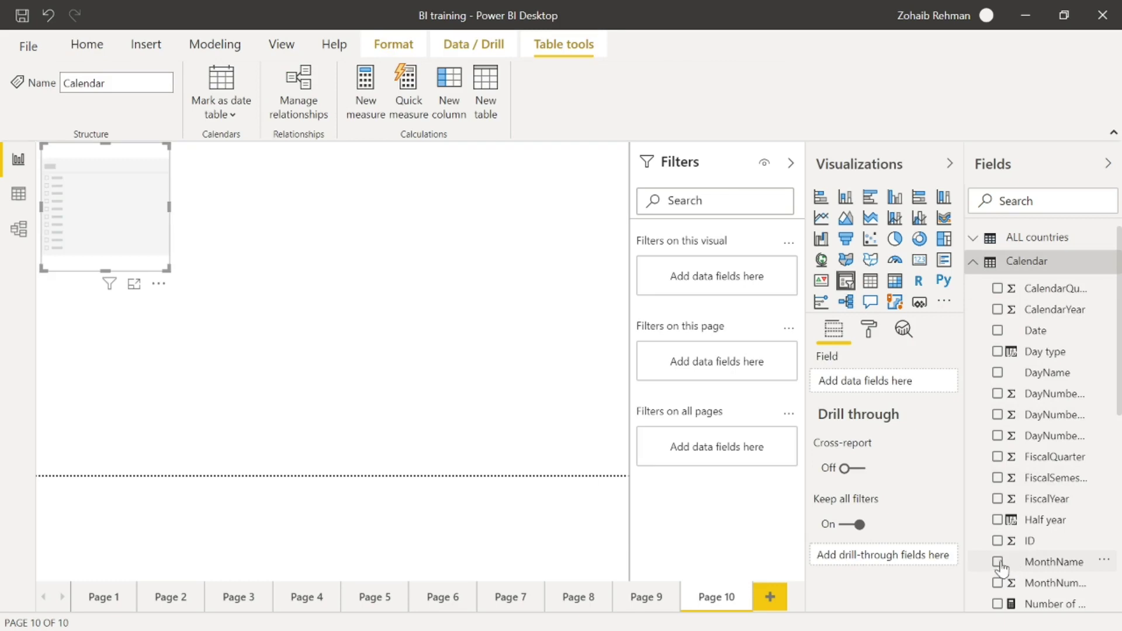
Step: Add the Calendar table's MonthName field to the empty slicer and move the slicer toward the middle of the page
left_click(998, 563)
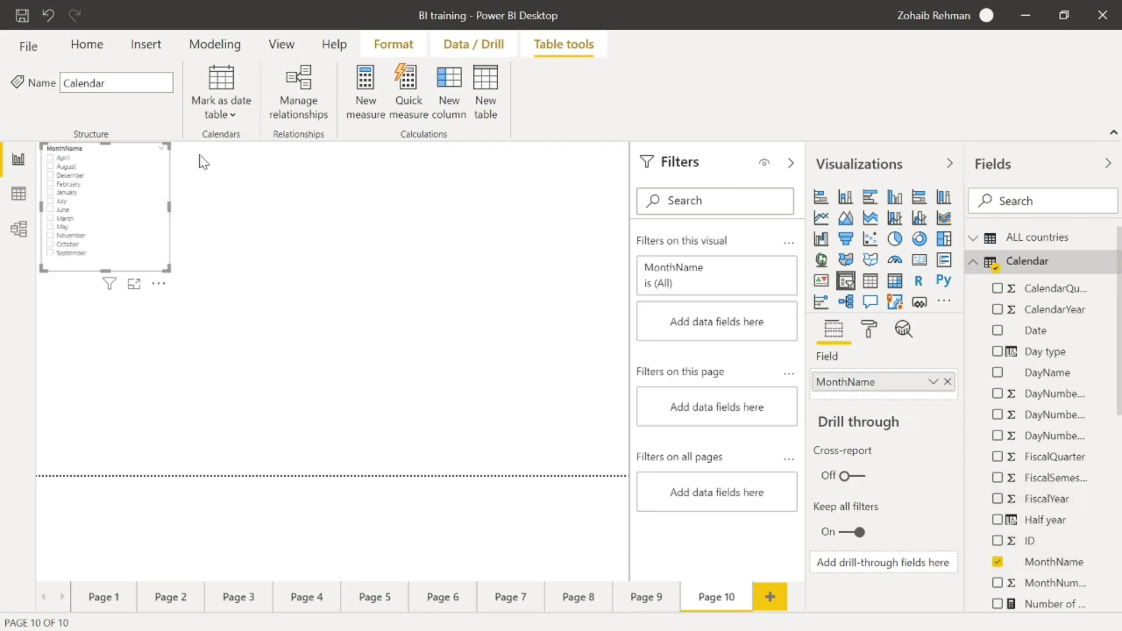
left_click_drag(177, 286, 356, 361)
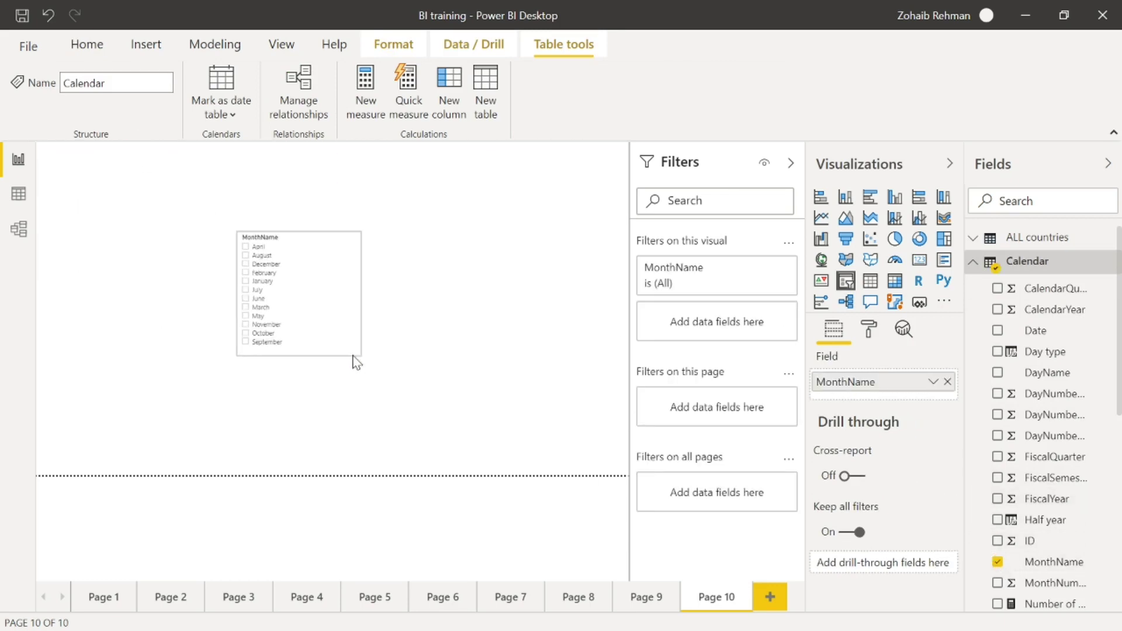
Step: Look over the general formatting options of the MonthName slicer
left_click(872, 329)
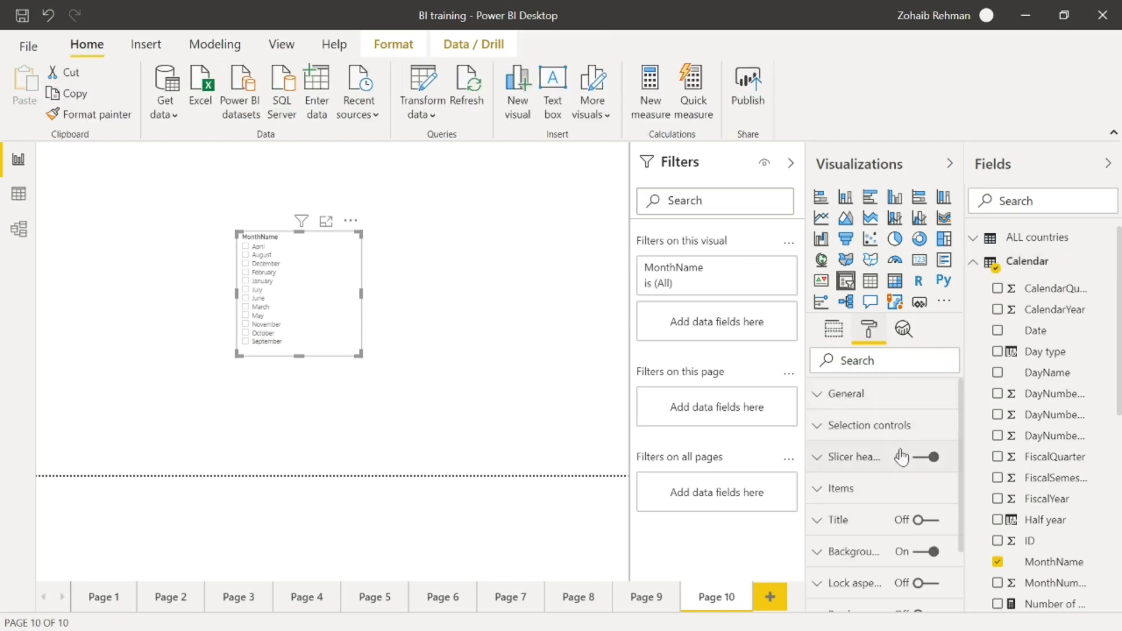
left_click(820, 398)
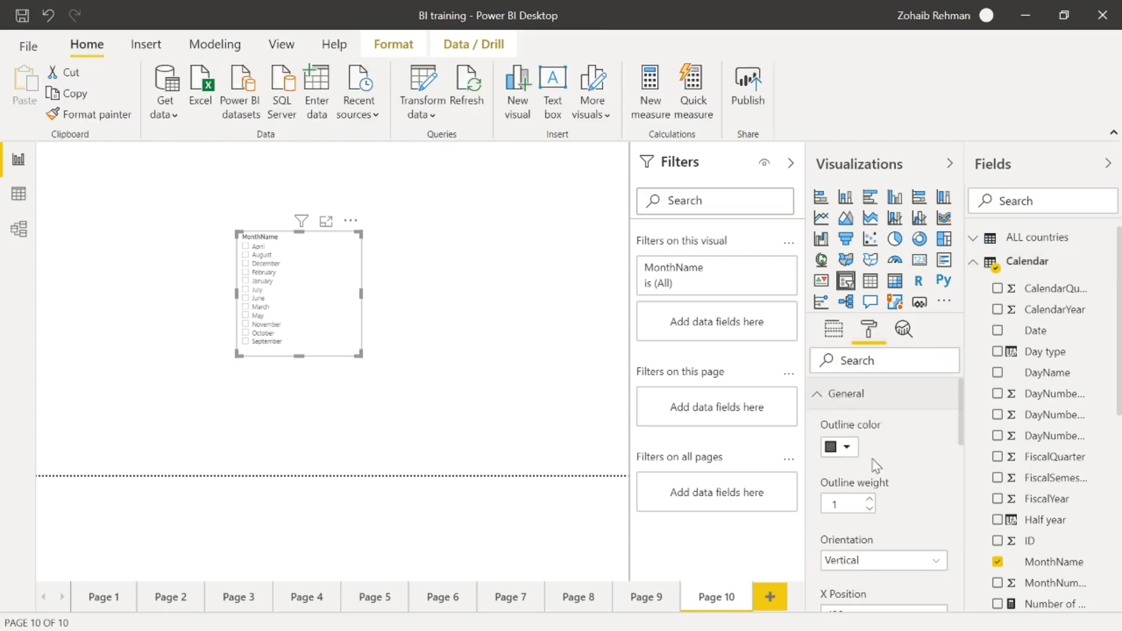
left_click(825, 399)
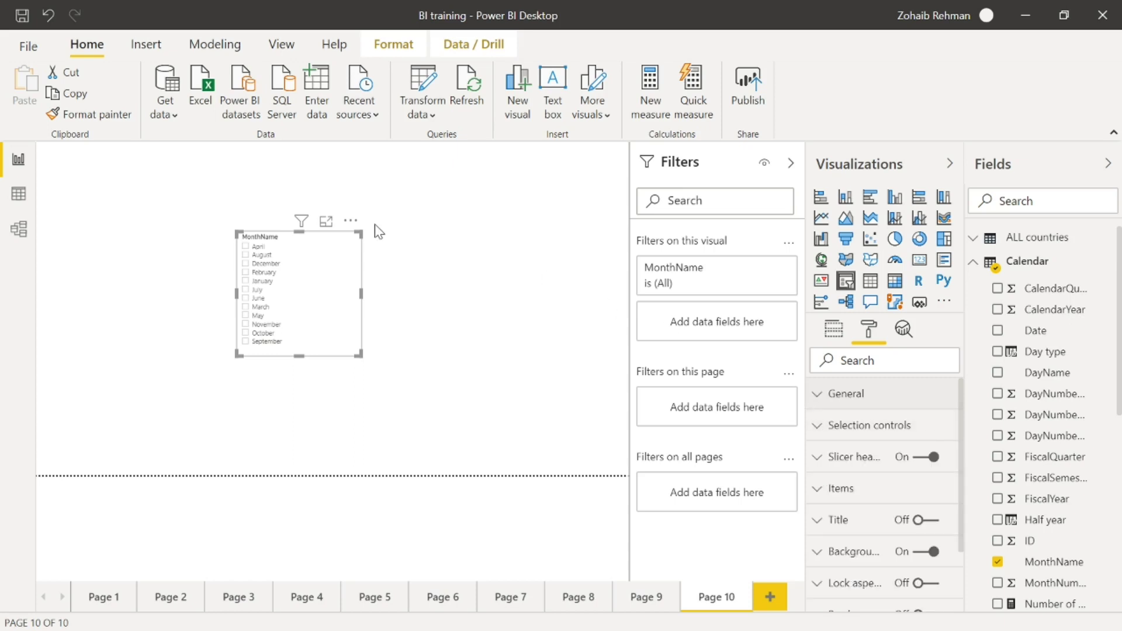
Step: Try sorting the MonthName slicer in descending order and return it to ascending order
left_click(351, 221)
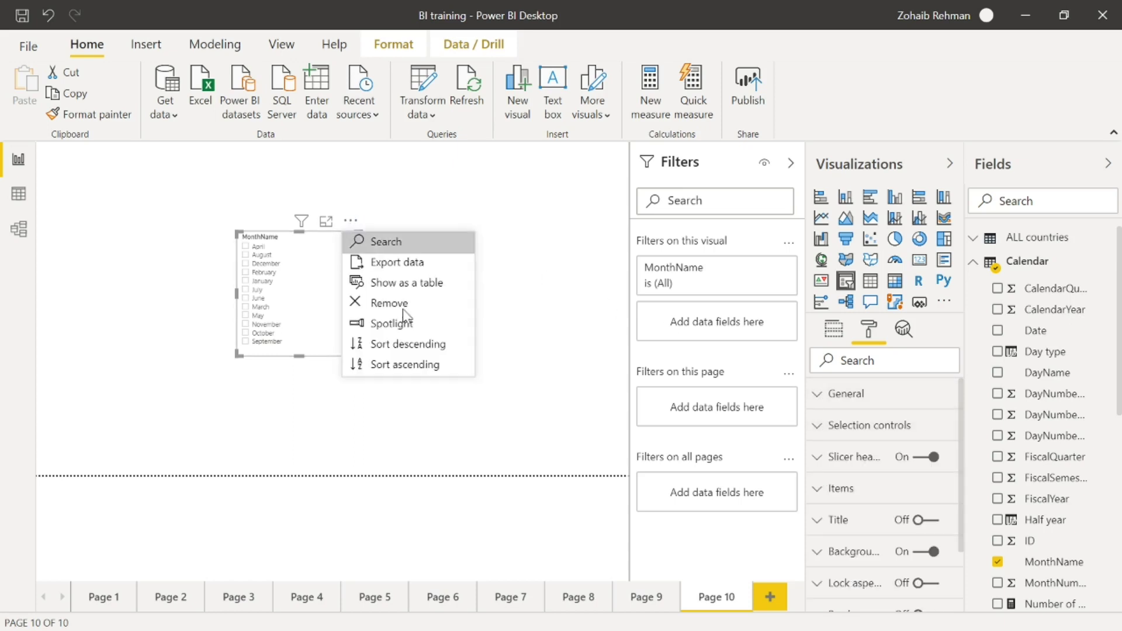
left_click(418, 350)
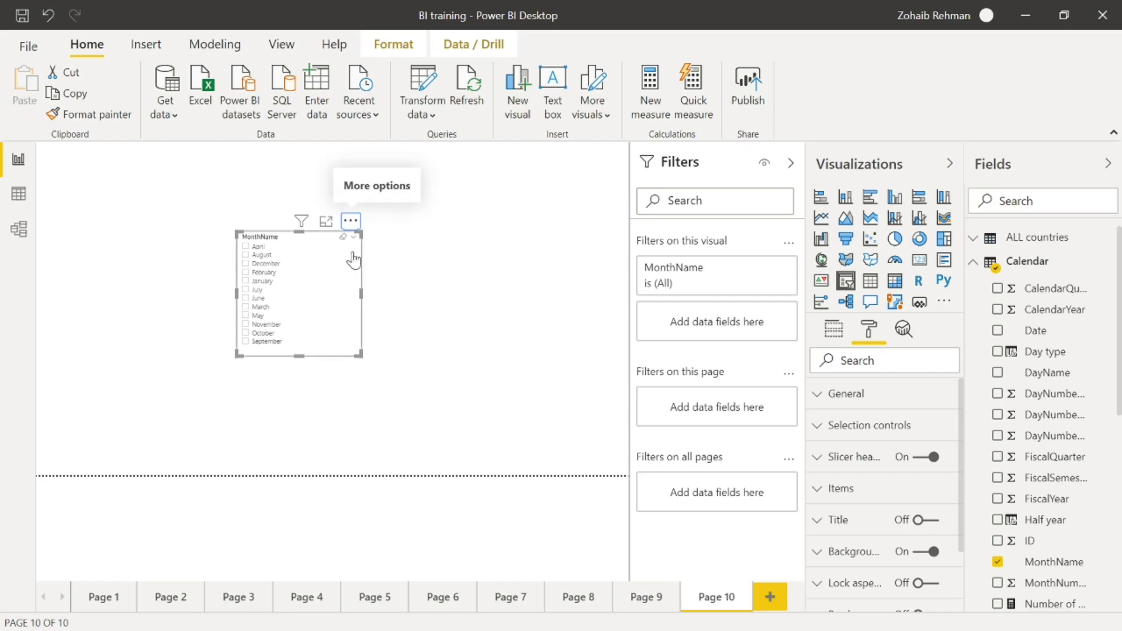
left_click(351, 222)
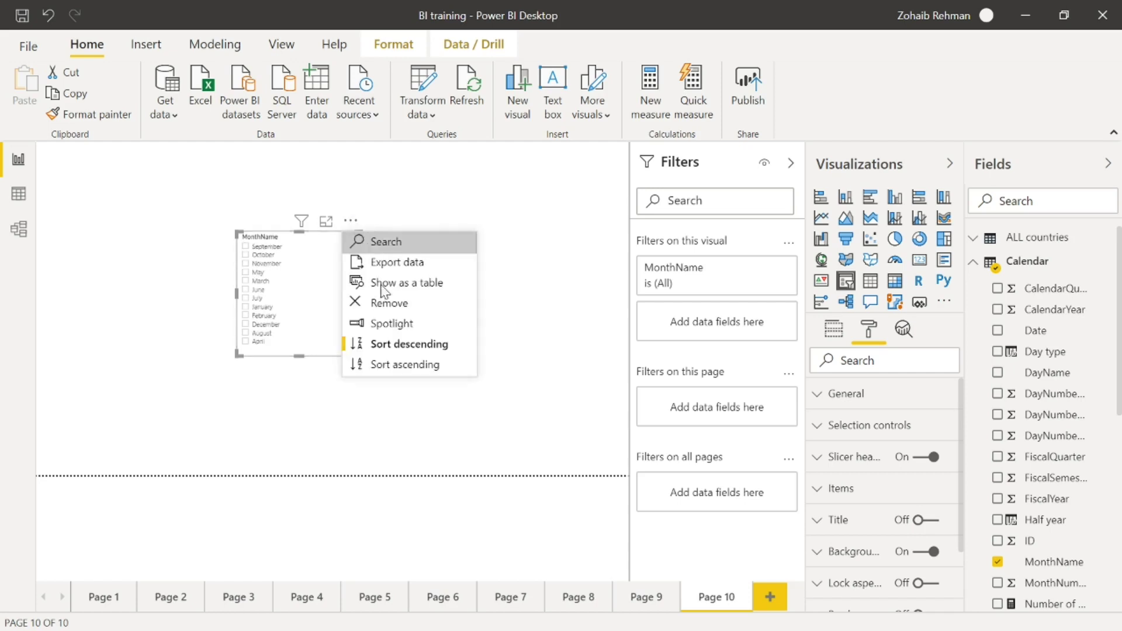
left_click(401, 366)
Step: Increase the text size of the MonthName slicer's items and enlarge the slicer until all twelve months fit
left_click_drag(358, 354, 390, 363)
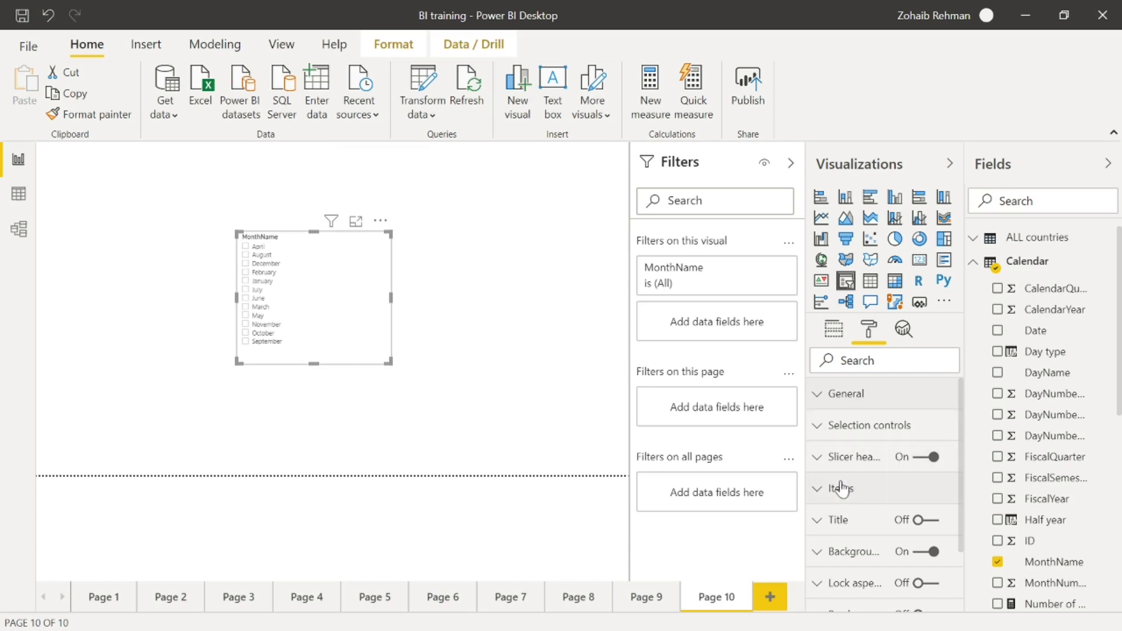
left_click(823, 491)
scroll(823, 491, "down", 5)
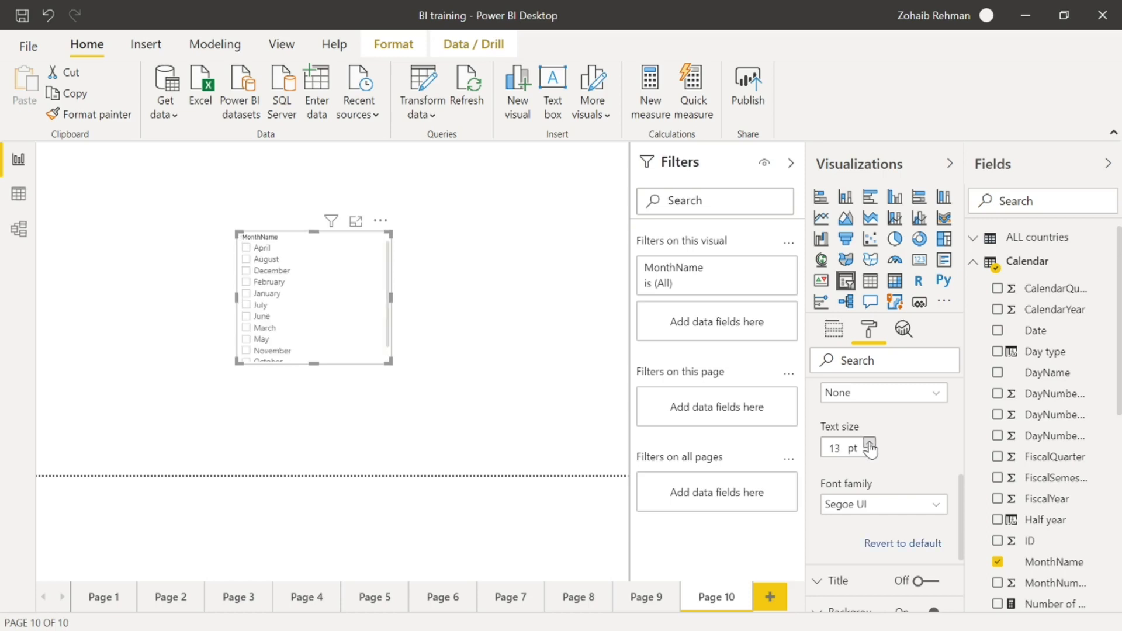
left_click(871, 444)
scroll(882, 446, "up", 5)
left_click(840, 488)
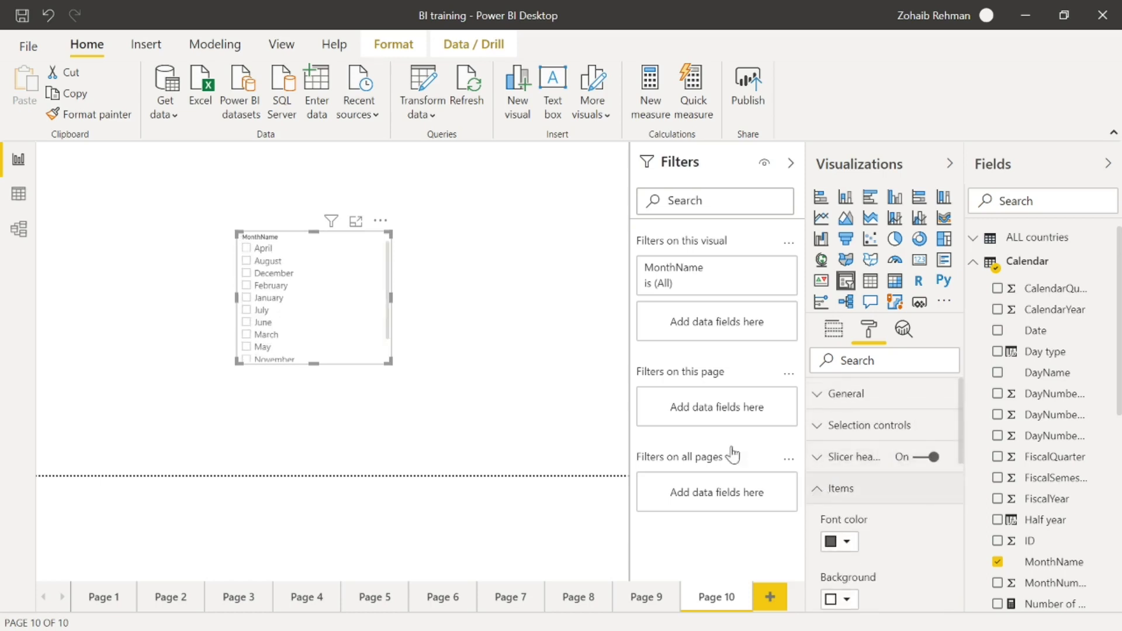
left_click_drag(388, 358, 408, 410)
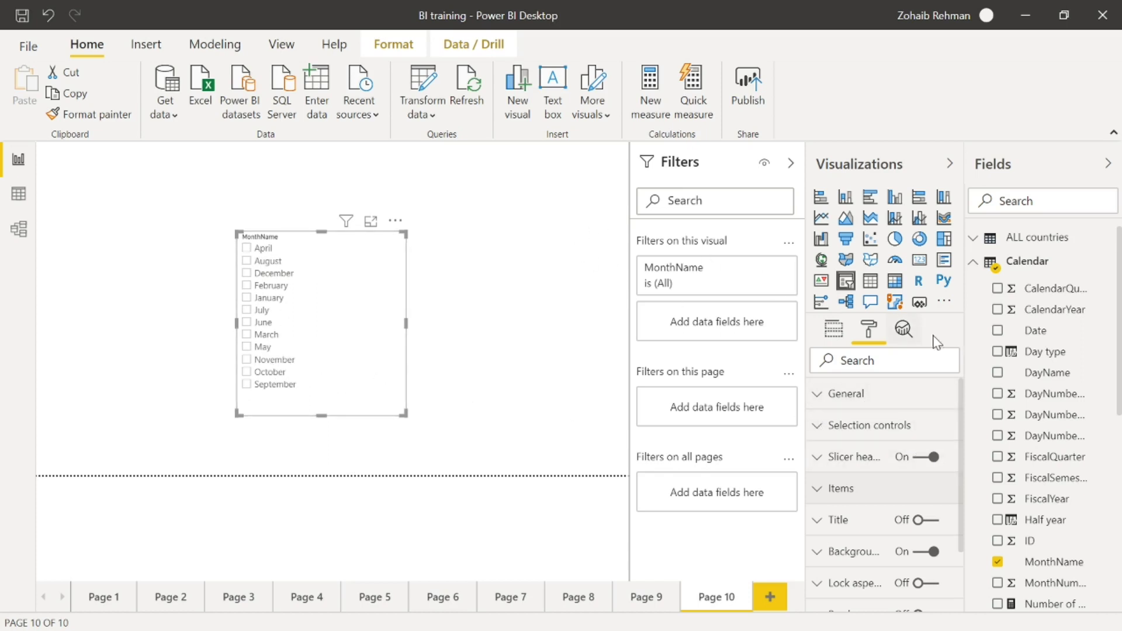
Step: Sort the Calendar table's MonthName column by MonthNumberOfYear
left_click(1077, 568)
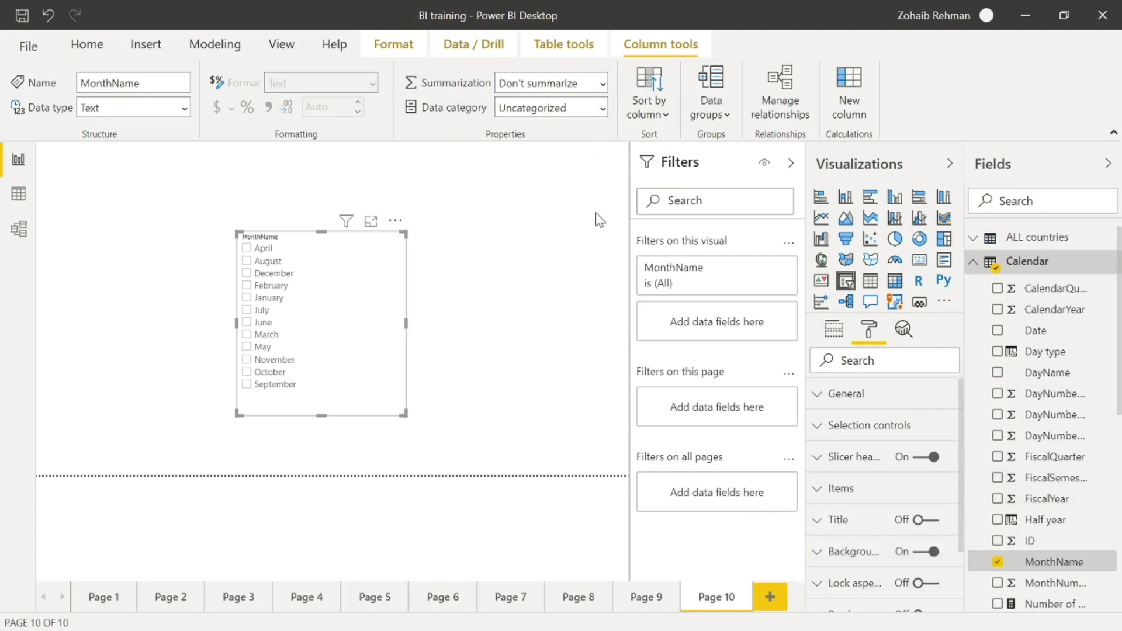
left_click(666, 121)
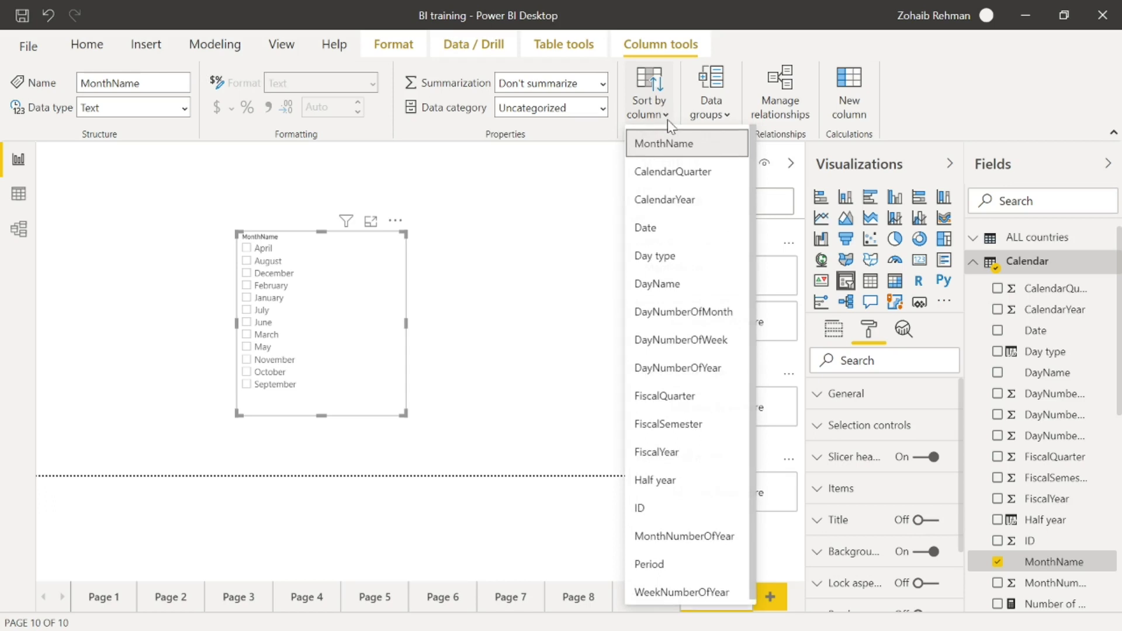
scroll(728, 536, "down", 1)
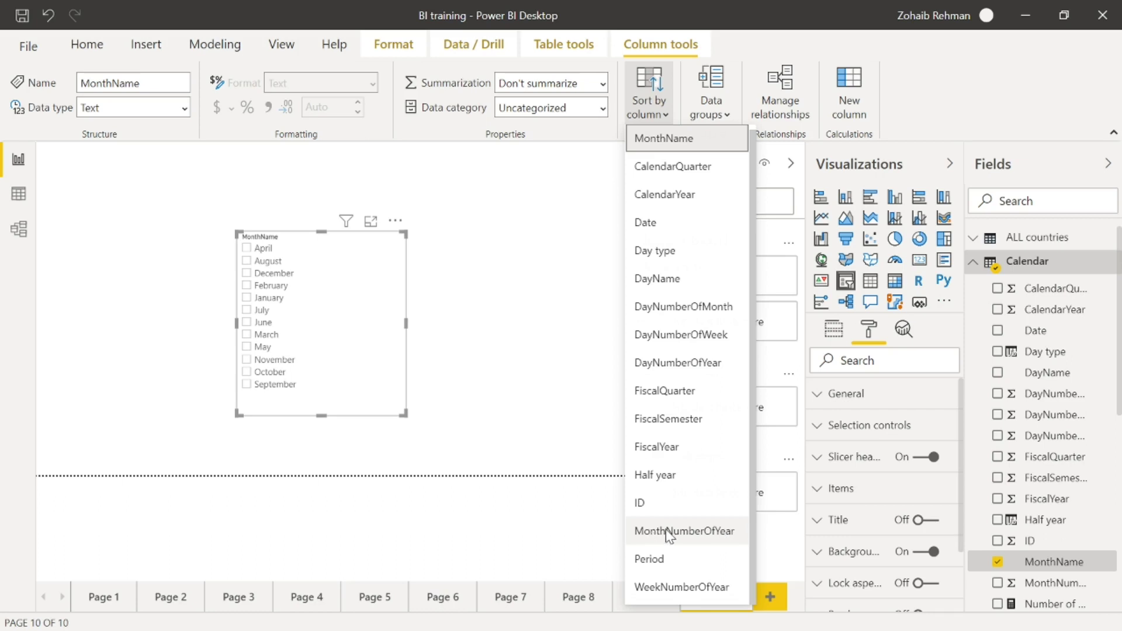
left_click(704, 541)
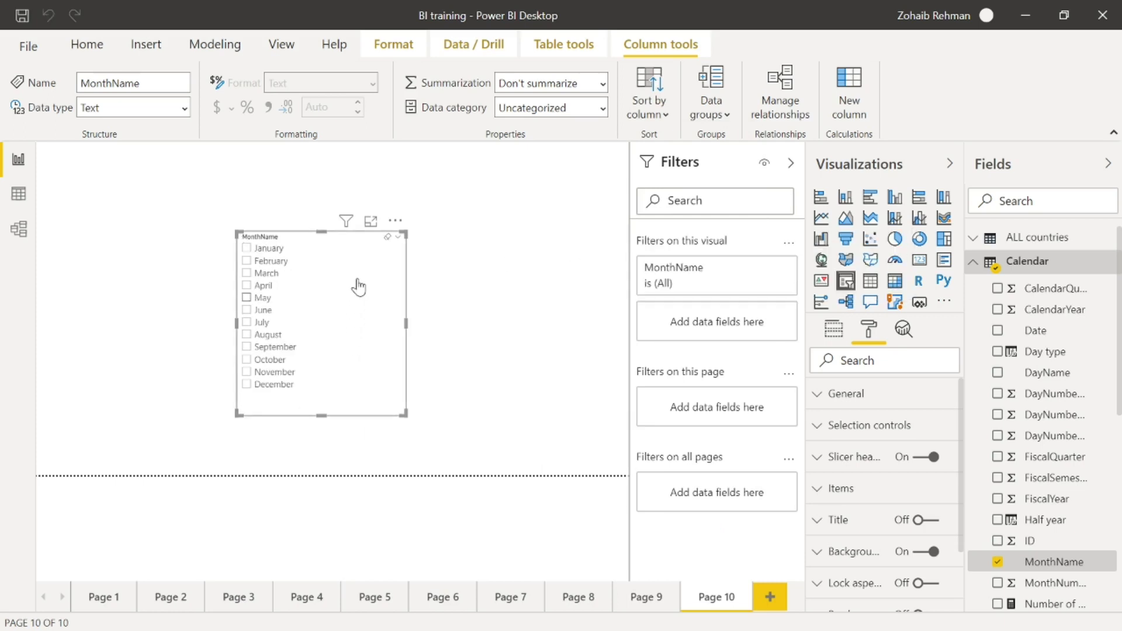
Step: Examine the Calendar table's data, comparing MonthName with MonthNumberOfYear and checking the distinct values of MonthNumberOfYear
left_click(20, 197)
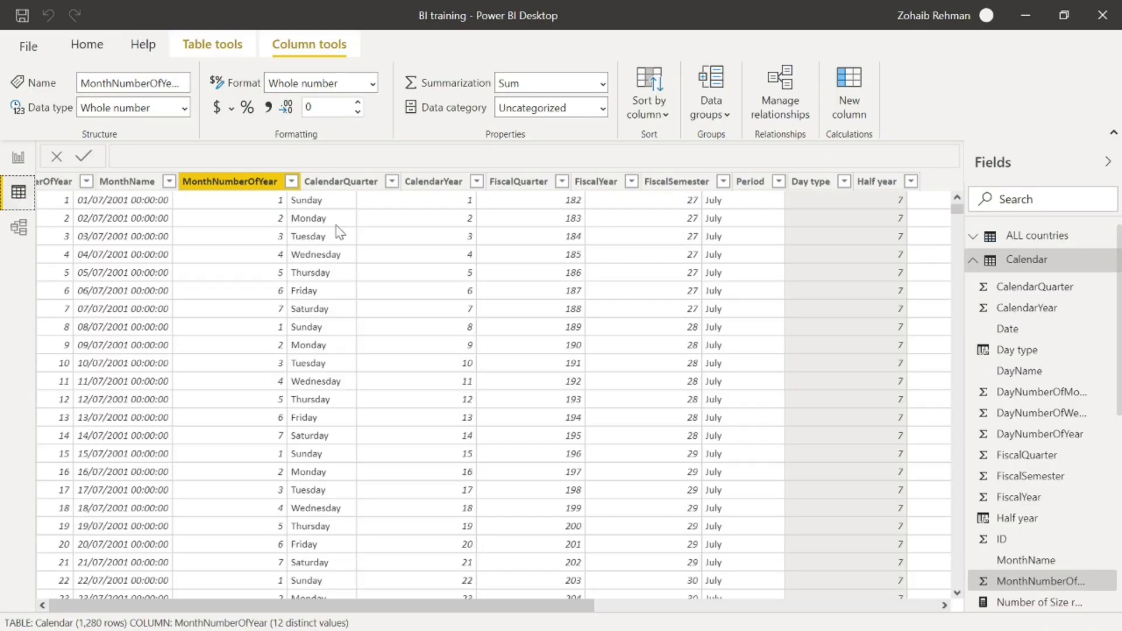
left_click(1049, 261)
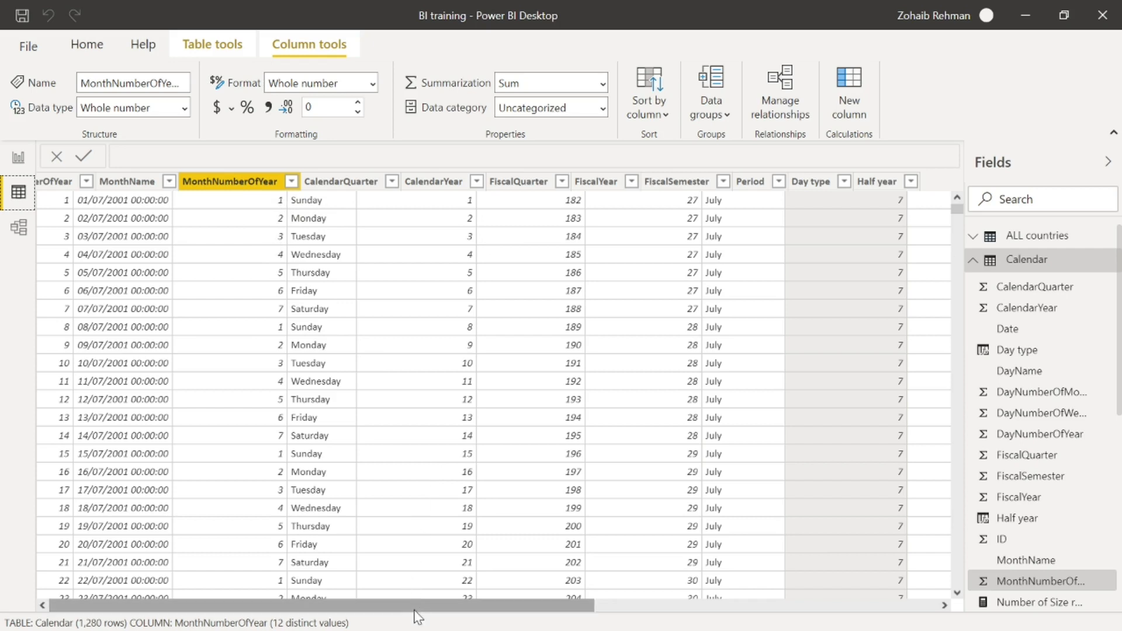
left_click_drag(450, 605, 619, 557)
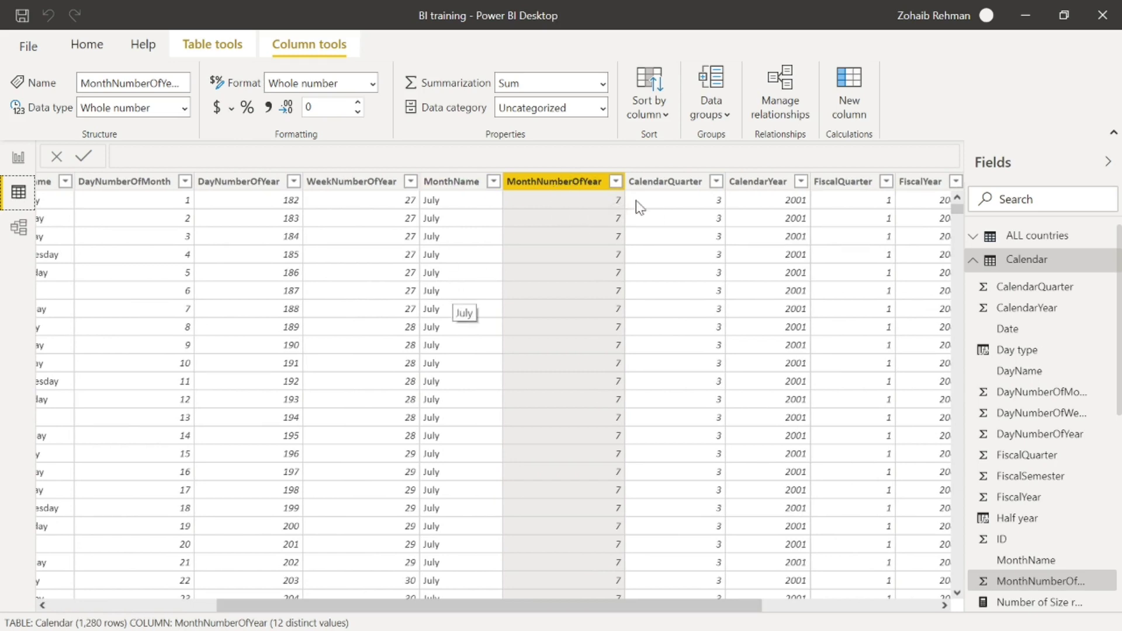
left_click(616, 181)
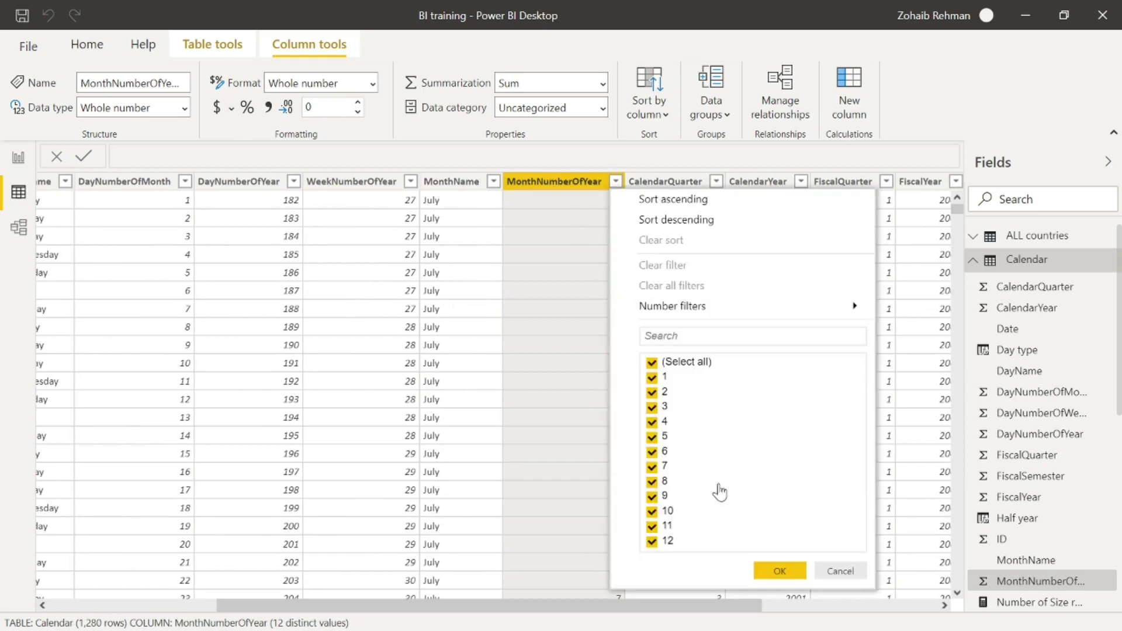
left_click(840, 571)
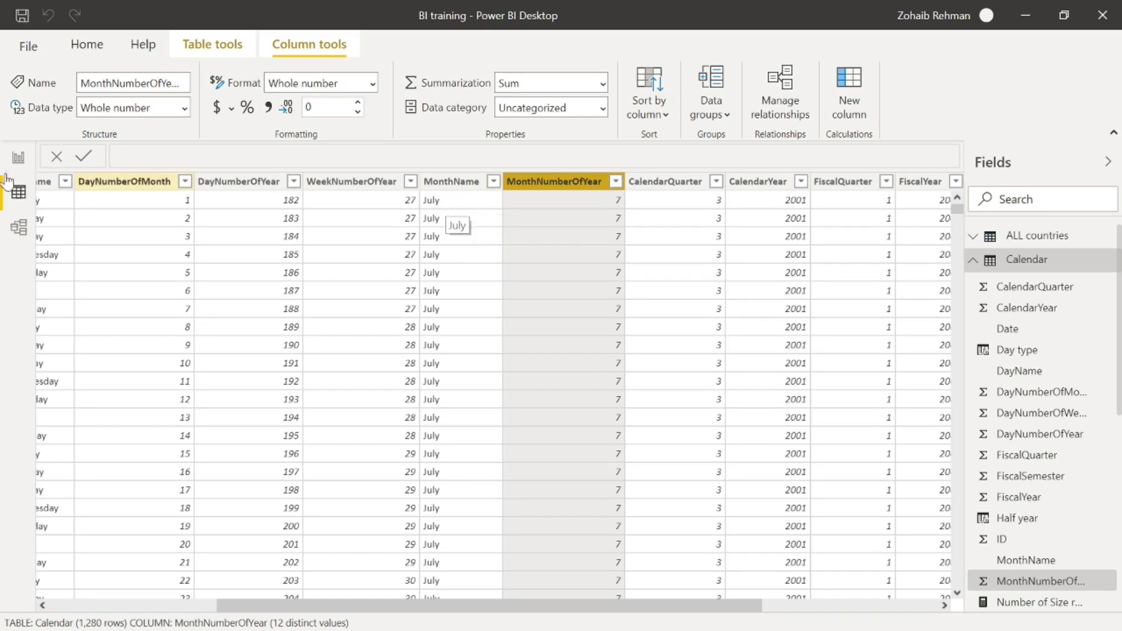
Step: Return to the report page and move the MonthName slicer to the page's upper-left area
left_click(18, 157)
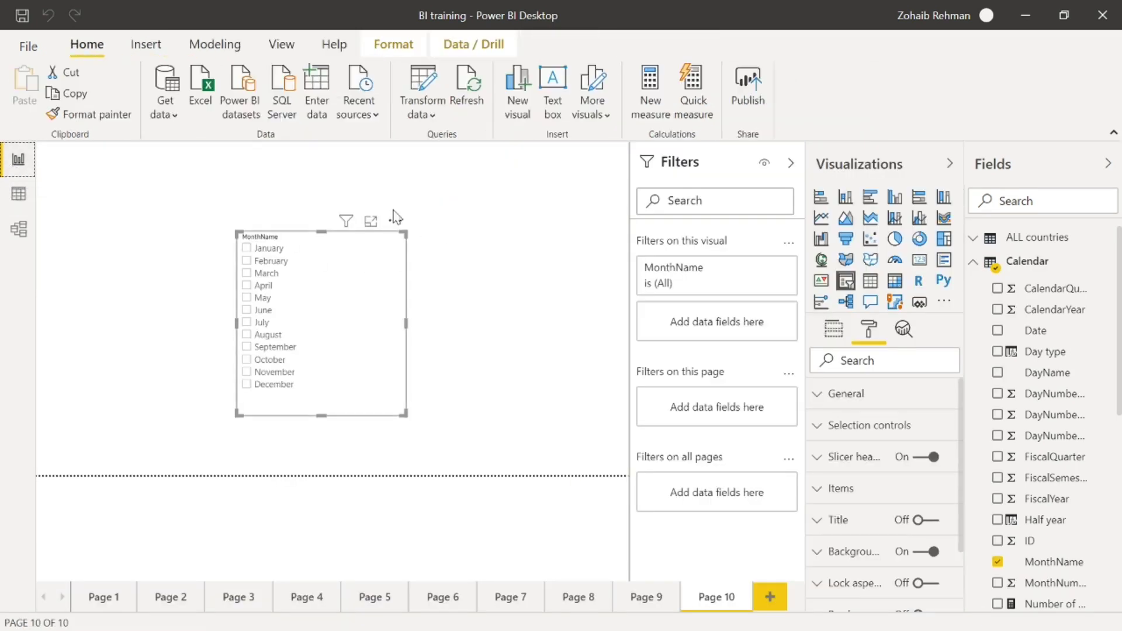
left_click_drag(396, 222, 225, 163)
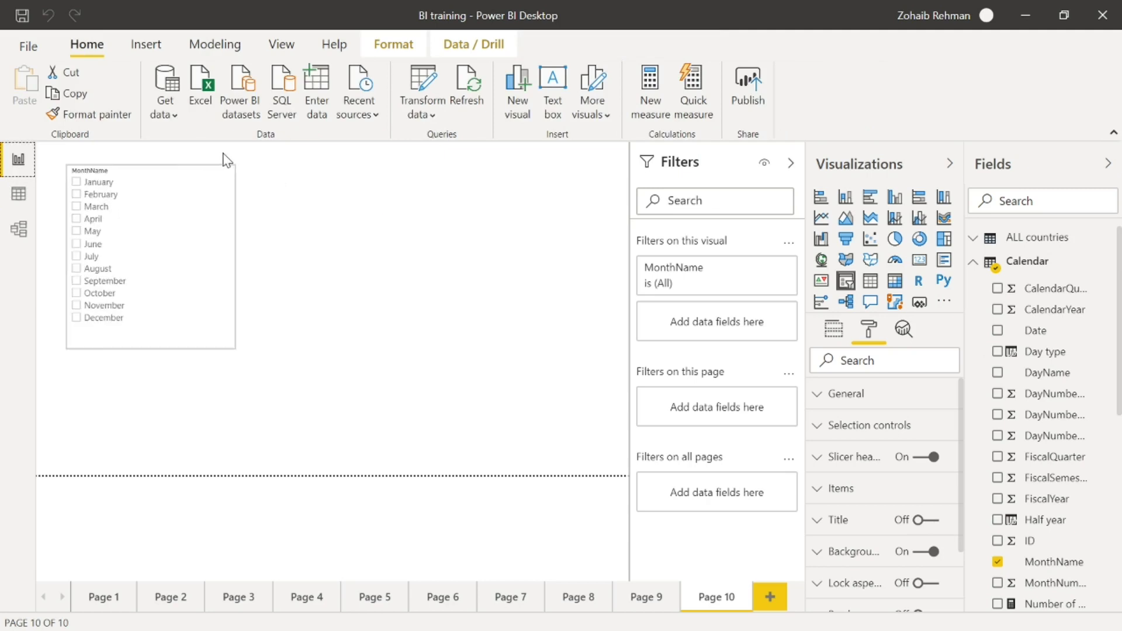
left_click(588, 271)
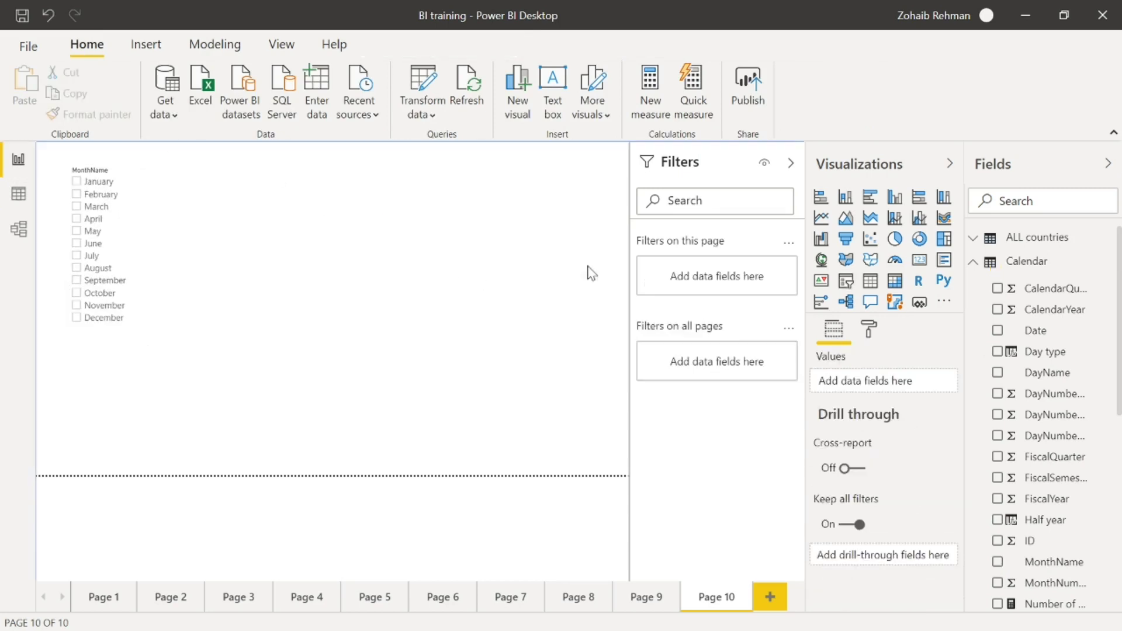
key("ctrl+v")
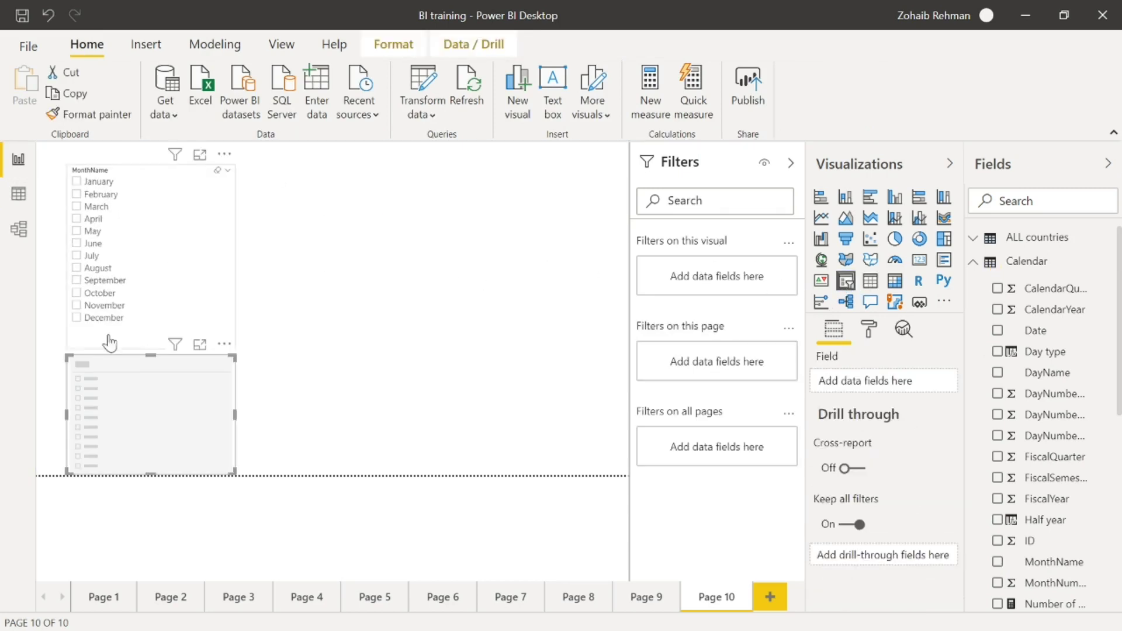
left_click_drag(246, 372, 323, 374)
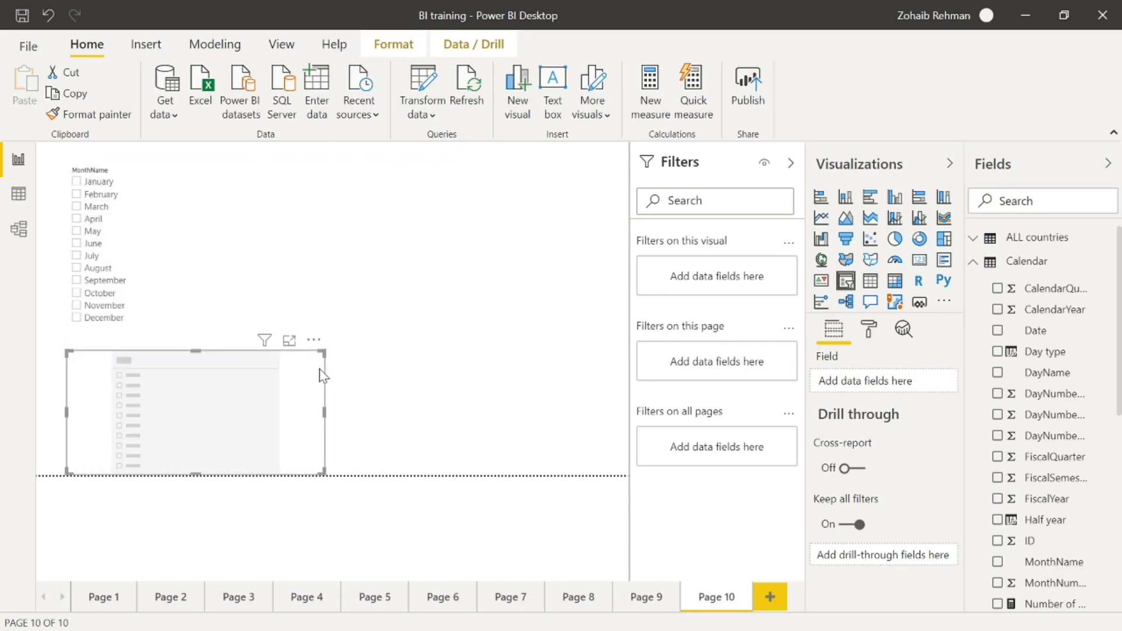
key("Delete")
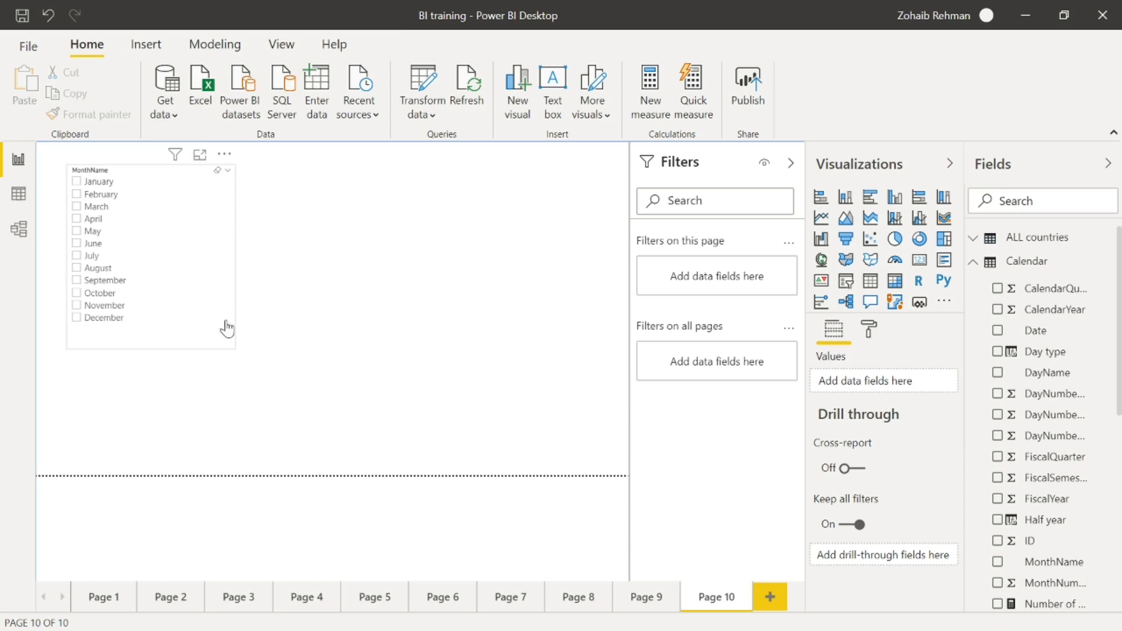
Step: Duplicate the MonthName slicer and place the copy in free space to the right of the original
left_click(229, 349)
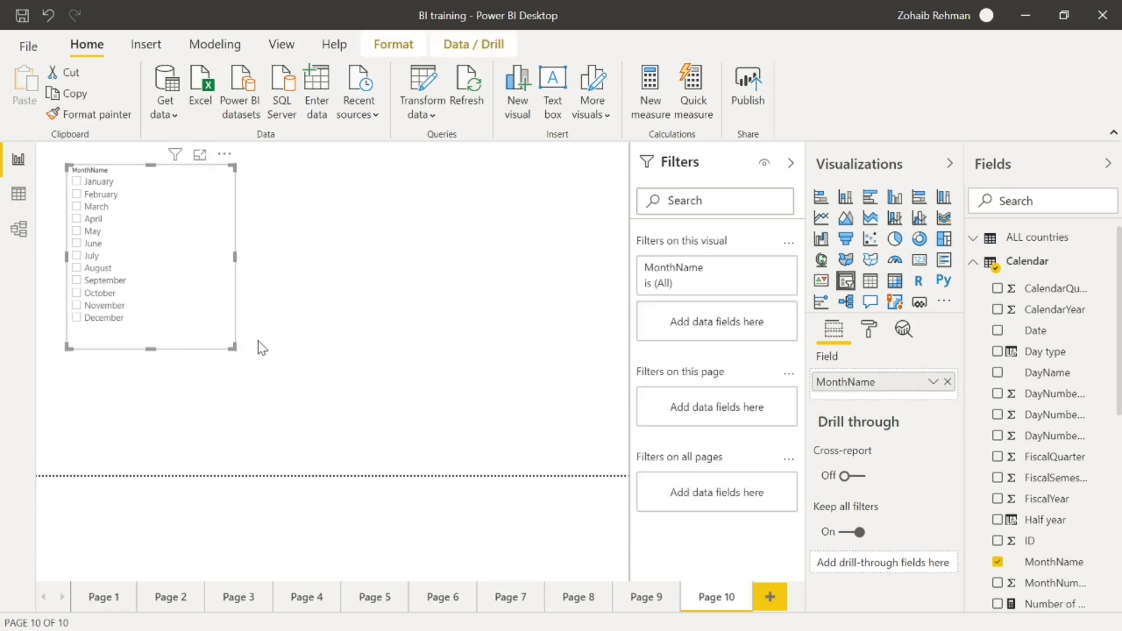
key("ctrl+c")
key("ctrl+v")
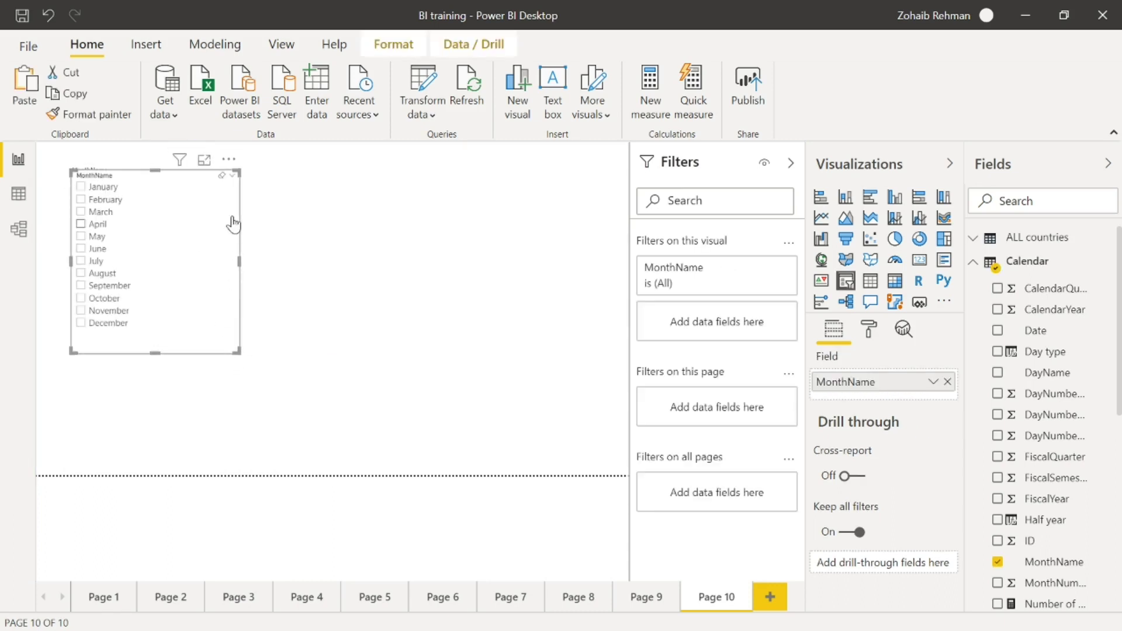
left_click_drag(237, 172, 448, 219)
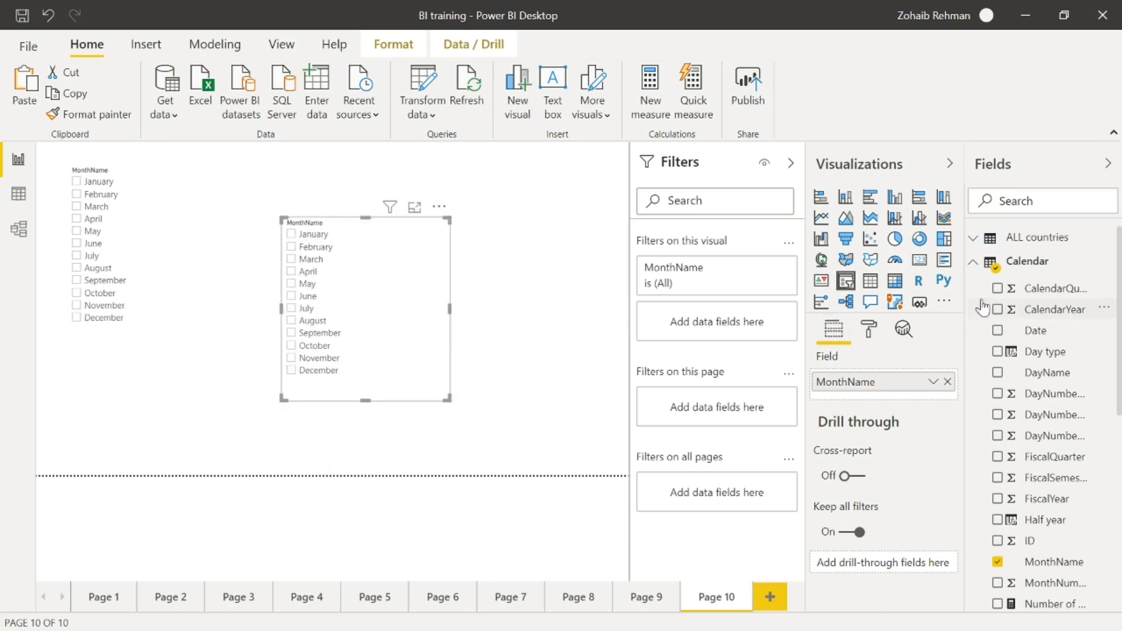
Step: Replace MonthName in the copied slicer with the Color field from the Products table
left_click(998, 563)
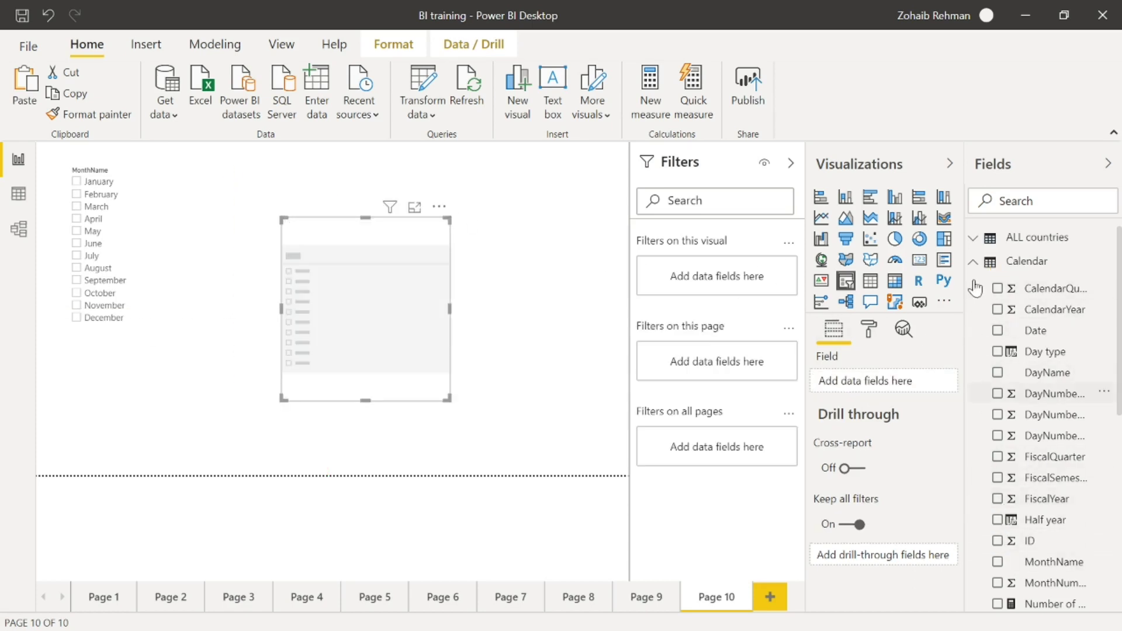
left_click(973, 263)
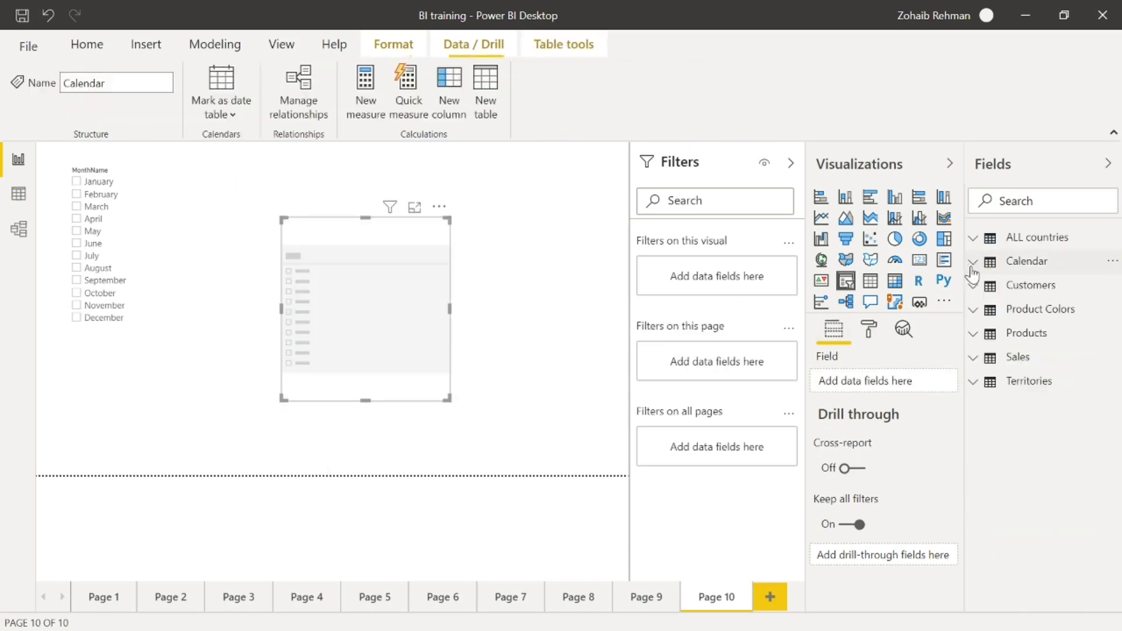
left_click(985, 335)
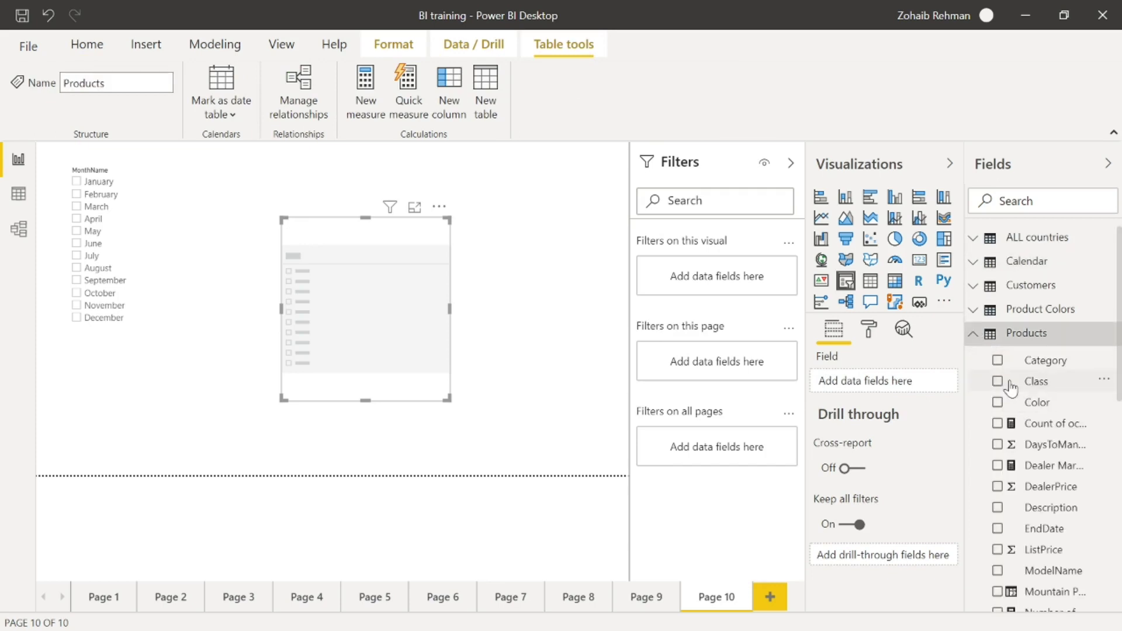
left_click(997, 403)
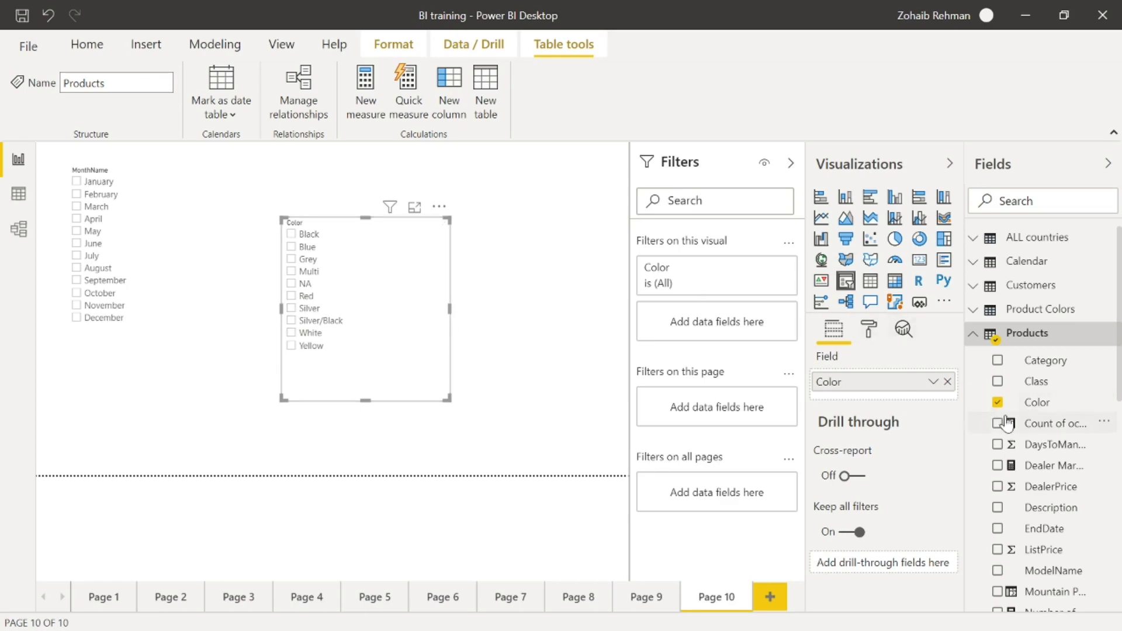
Step: Try to sort the Products table's Color column by the Class column
left_click(1046, 403)
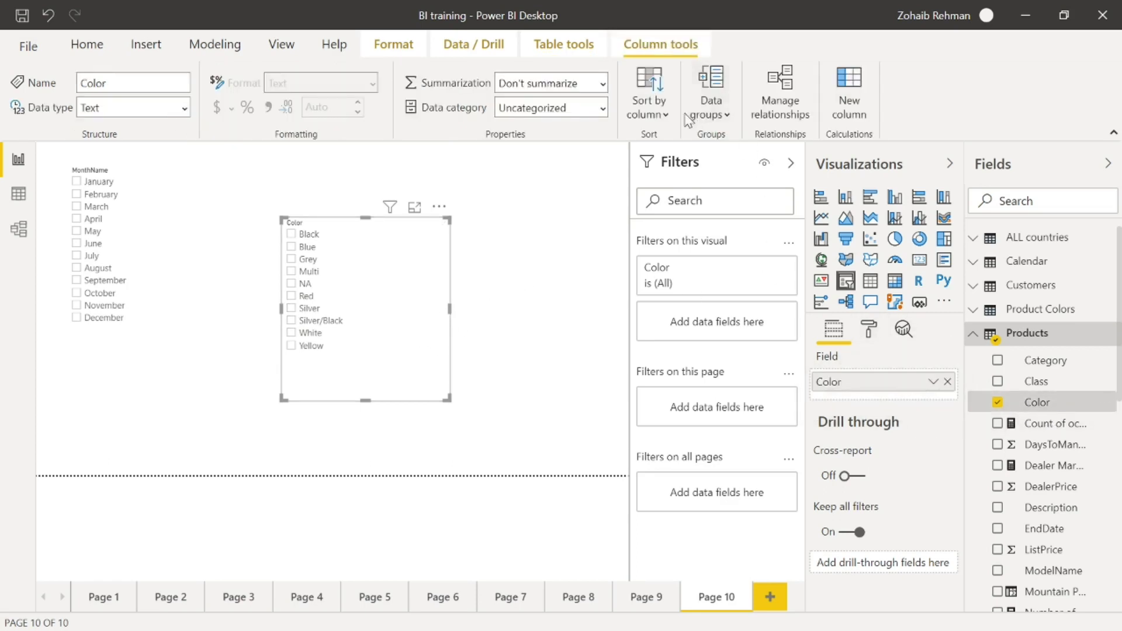
left_click(662, 114)
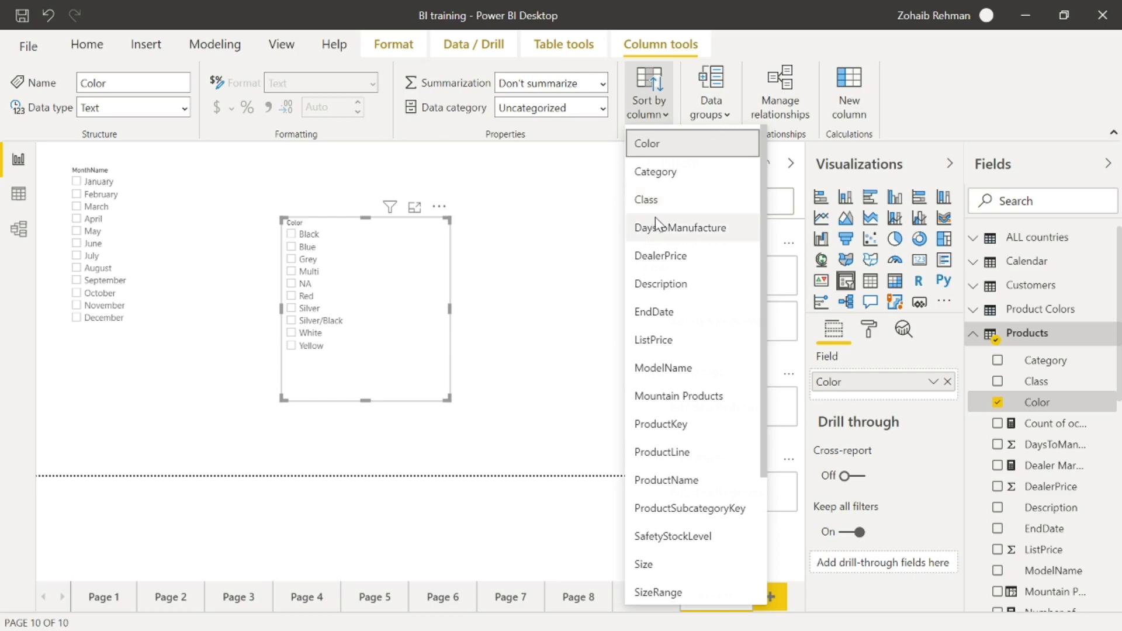
scroll(655, 216, "down", 5)
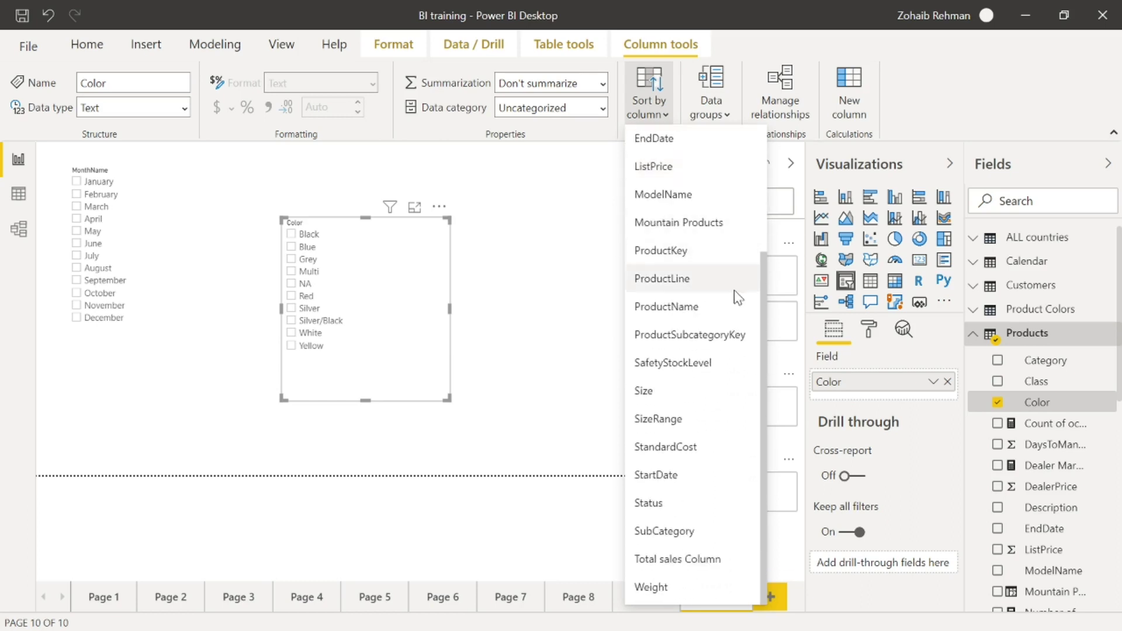
scroll(731, 292, "up", 5)
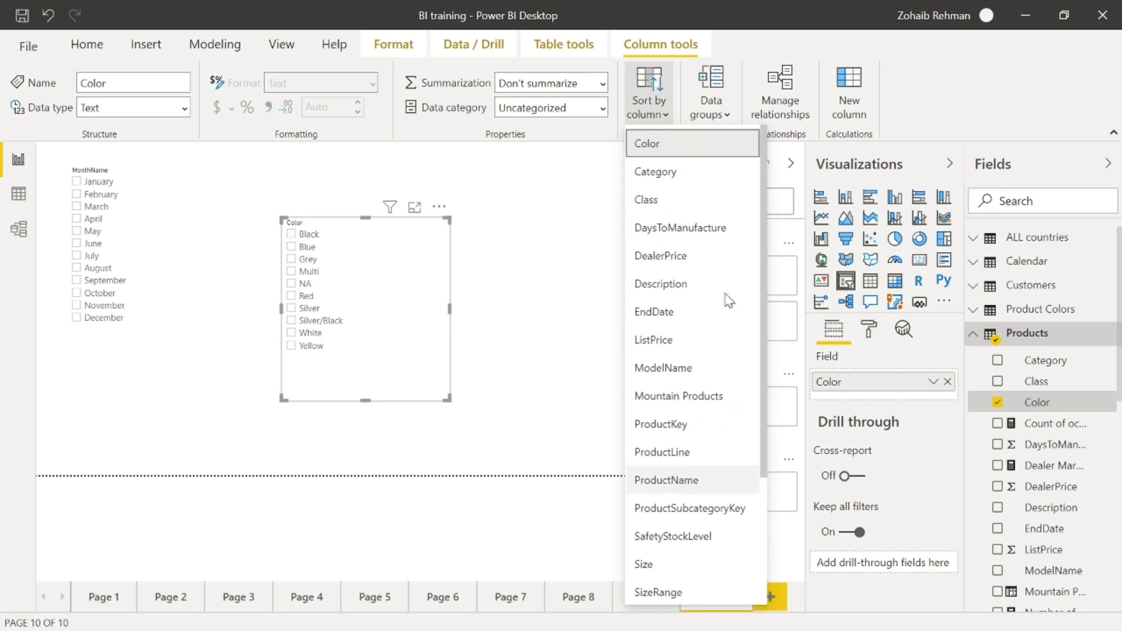
left_click(709, 208)
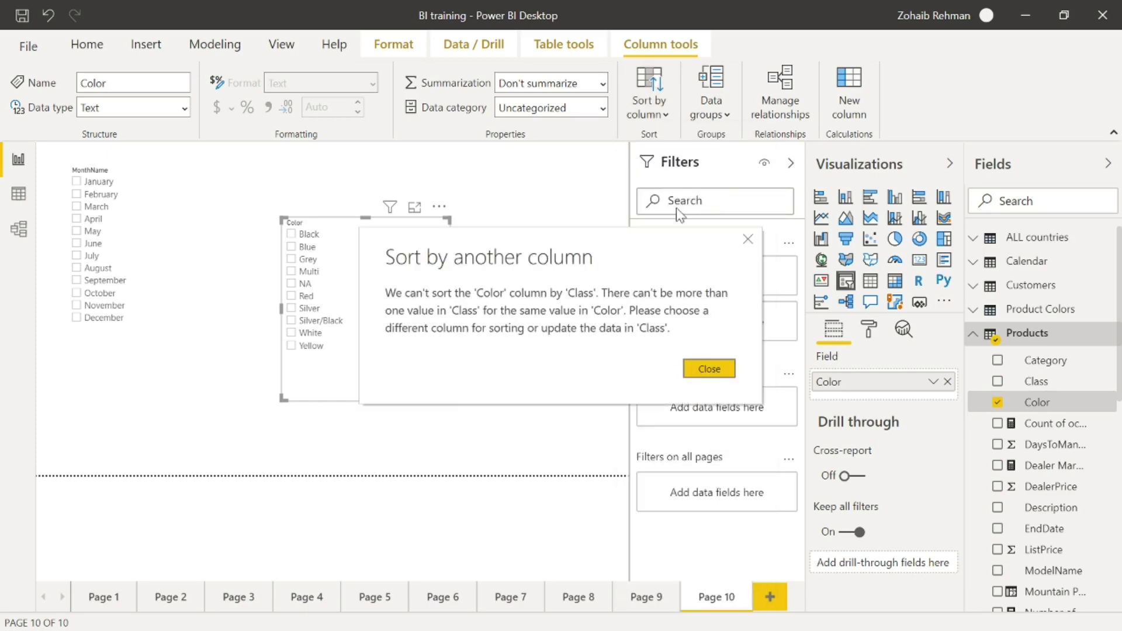
left_click(697, 369)
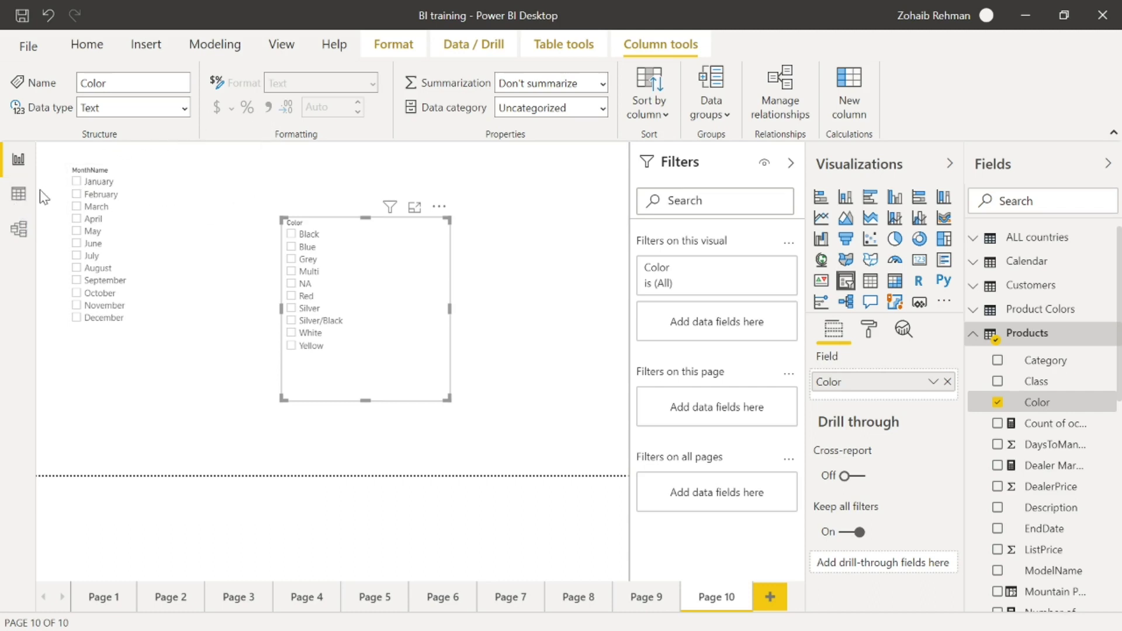
Step: Open the report's data in Power Query Editor and display the Products query
left_click(87, 45)
left_click(433, 115)
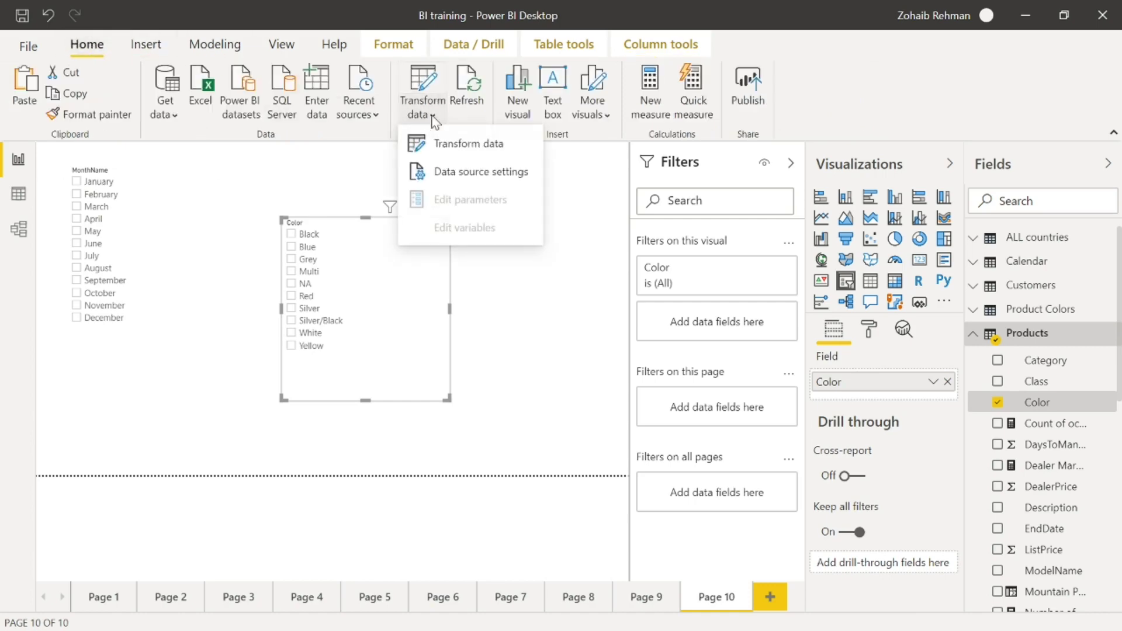
left_click(469, 146)
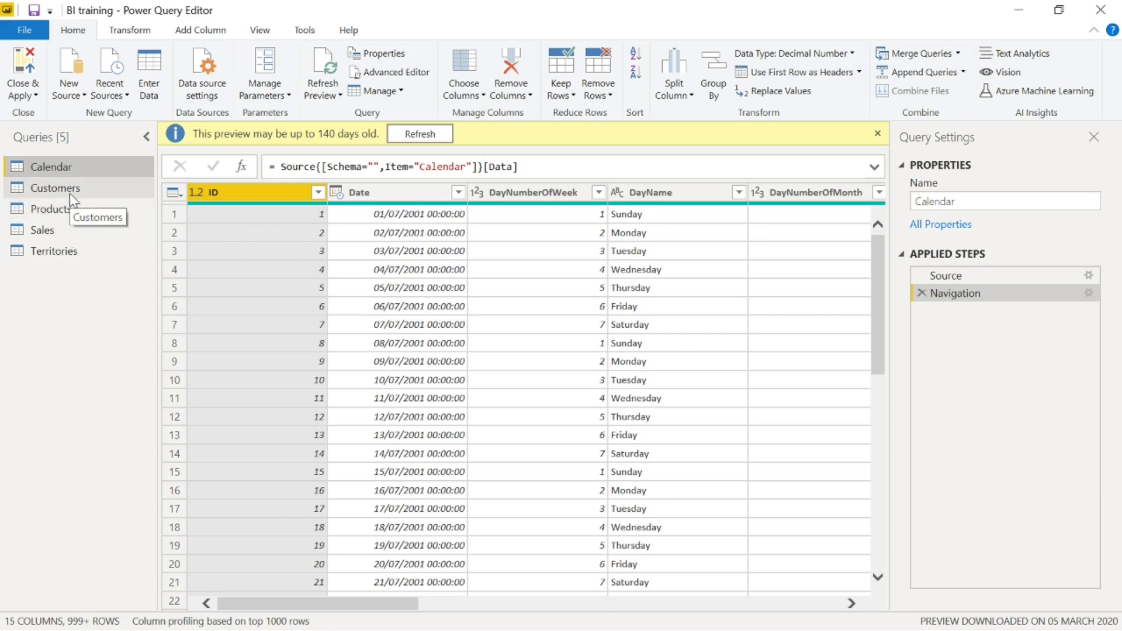
left_click(60, 210)
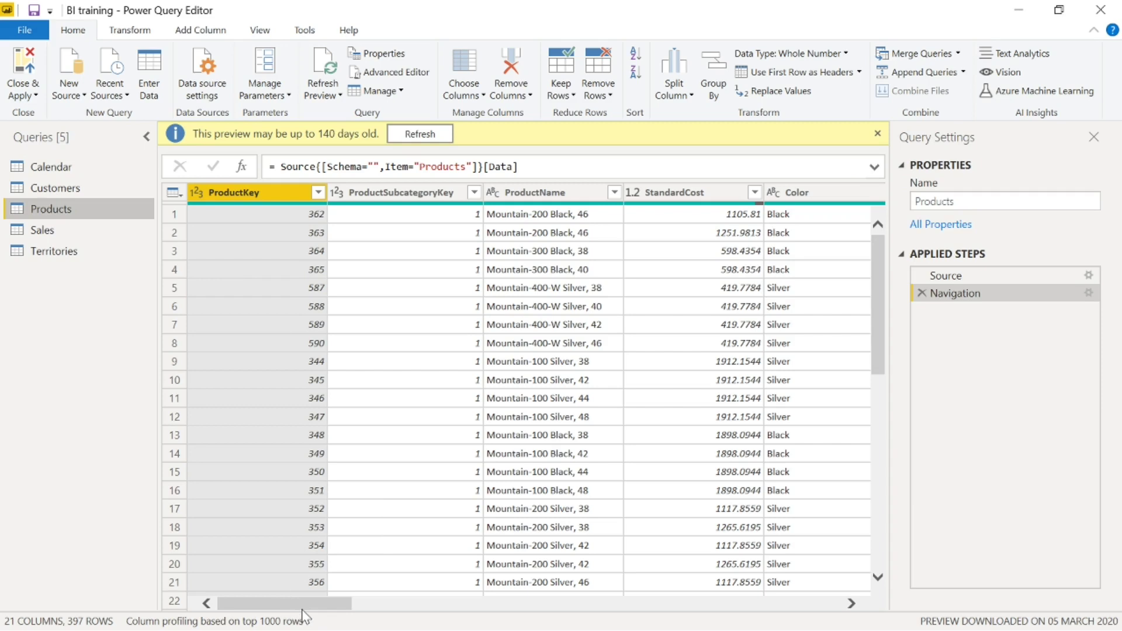
Step: Check the distinct values of the Color column in the Products query, leaving the column unfiltered
left_click_drag(277, 603, 391, 610)
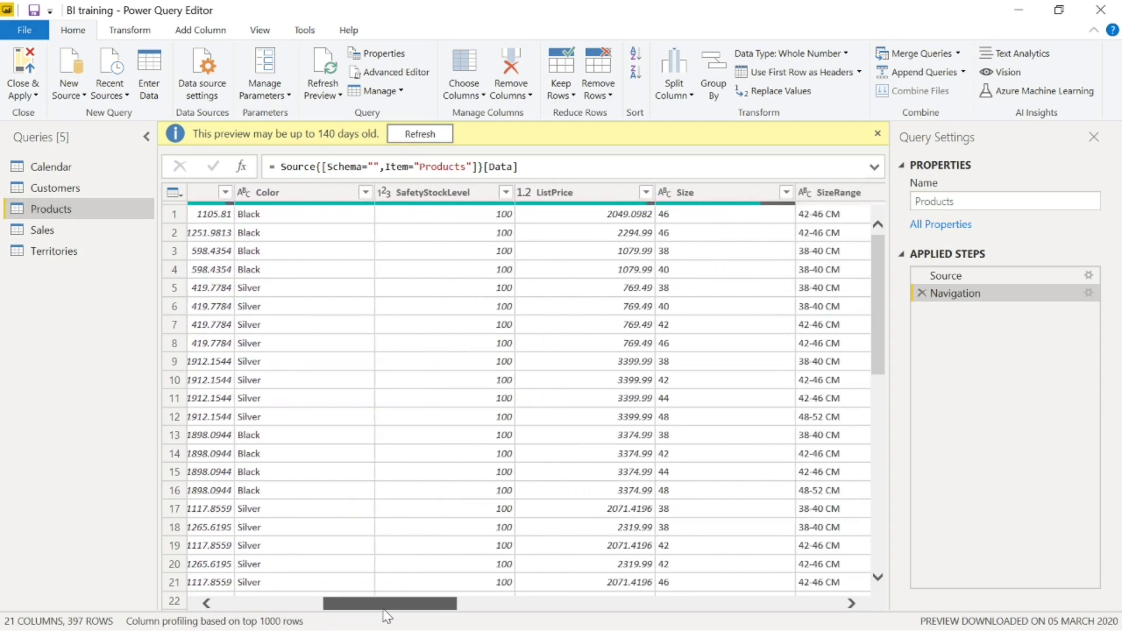
left_click(365, 193)
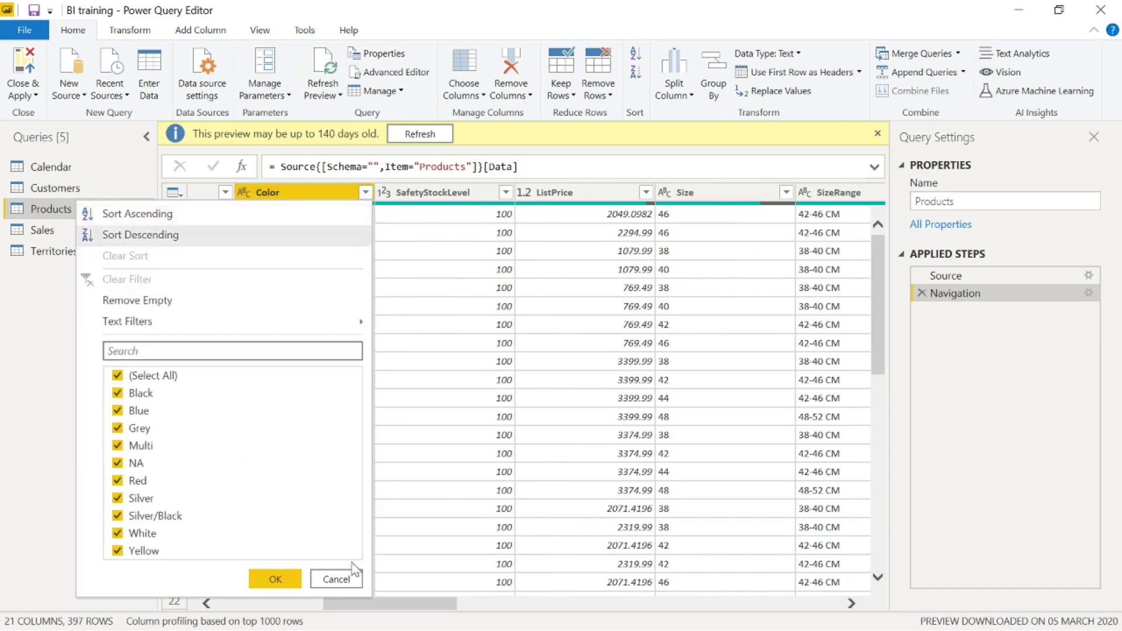
left_click(342, 578)
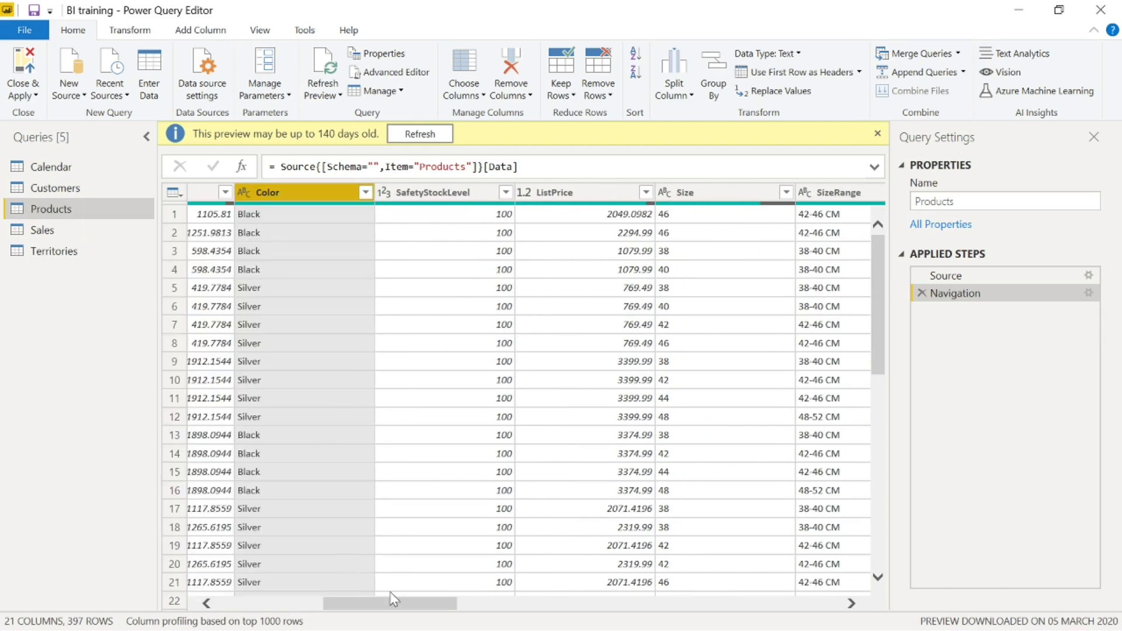
mouse_move(387, 610)
left_mouse_down()
mouse_move(325, 604)
mouse_move(370, 595)
left_mouse_up()
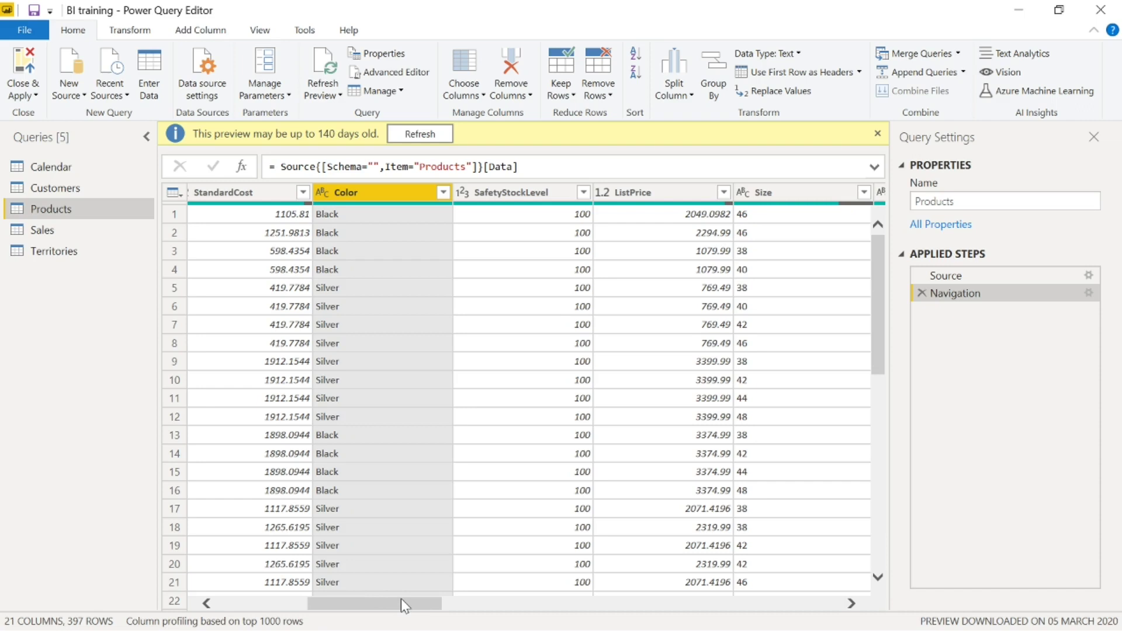
Step: Create the table Product Color code with one column listing Black, Blue, Grey, Multi, NA, Red, Silver, Silver/Black, White and Yellow
left_click(146, 72)
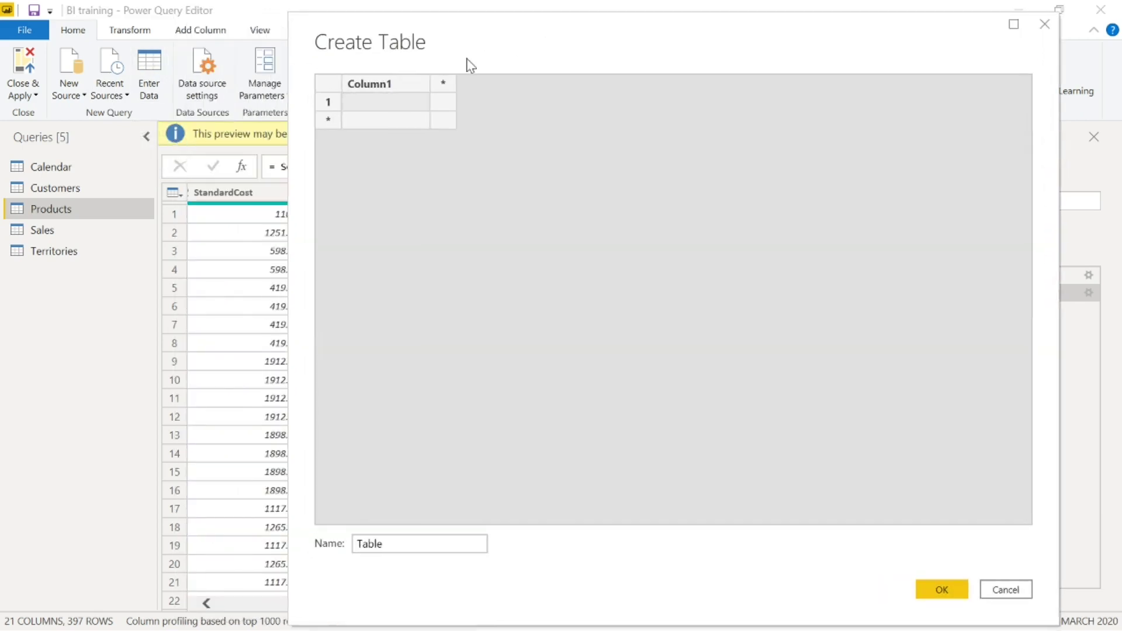
left_click_drag(569, 45, 706, 69)
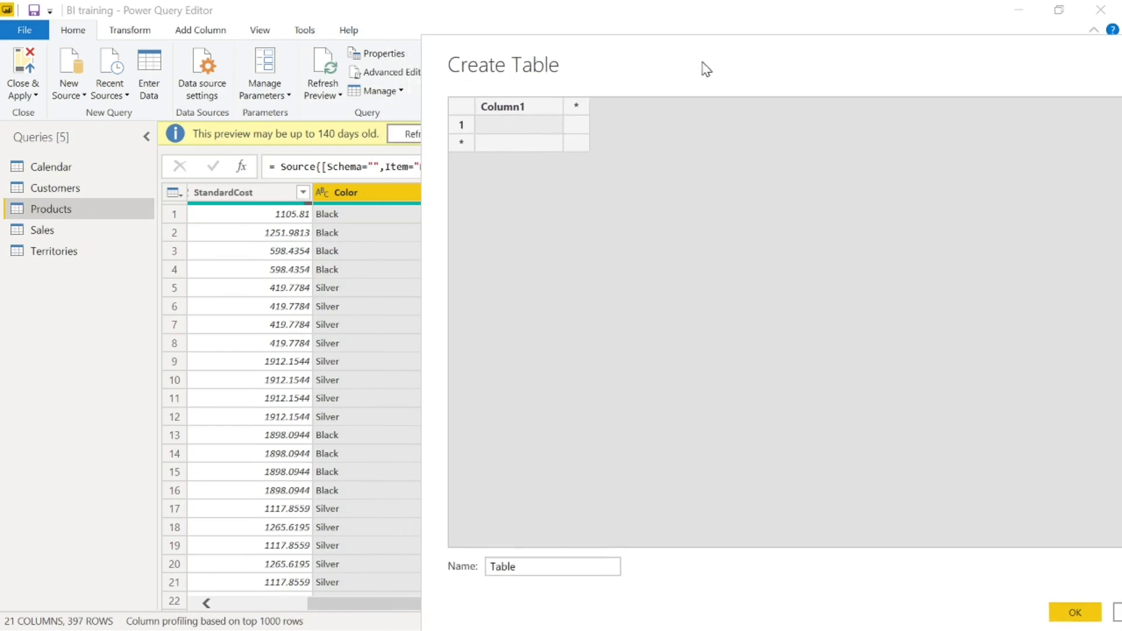
left_click(517, 125)
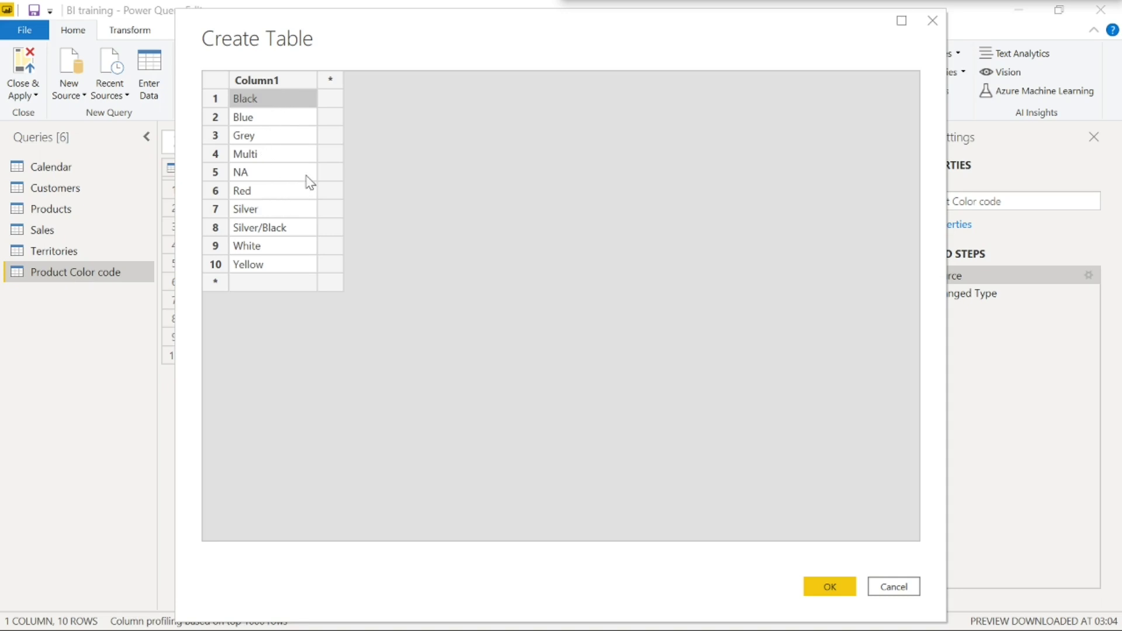
left_click(830, 586)
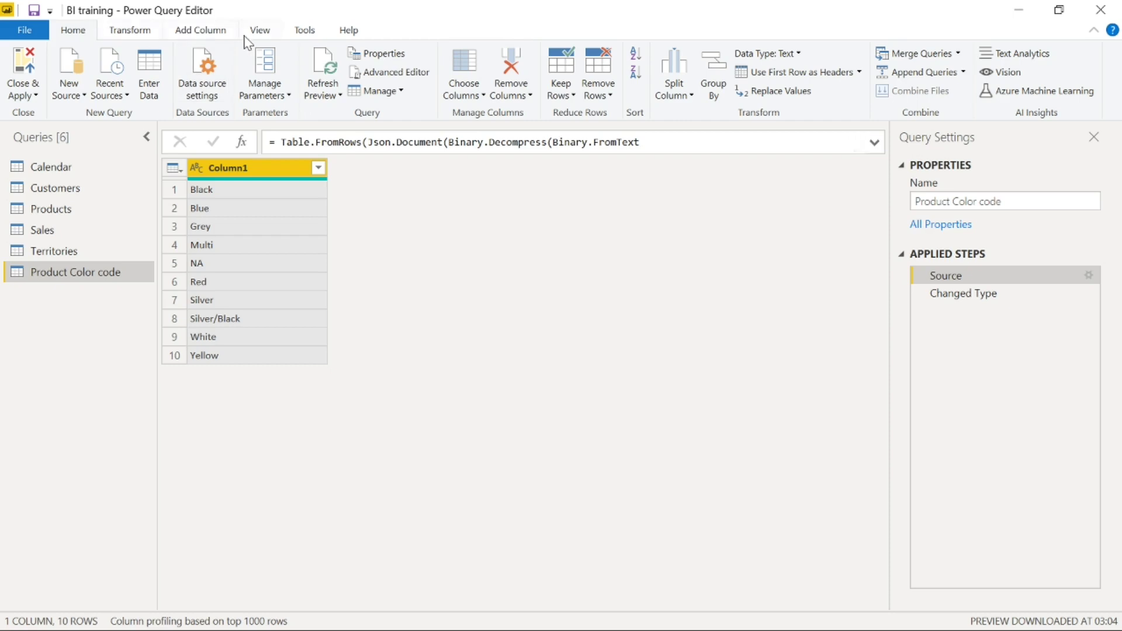
Step: Add an index column starting from 1 to the Product Color code query and delete that applied step again
left_click(206, 32)
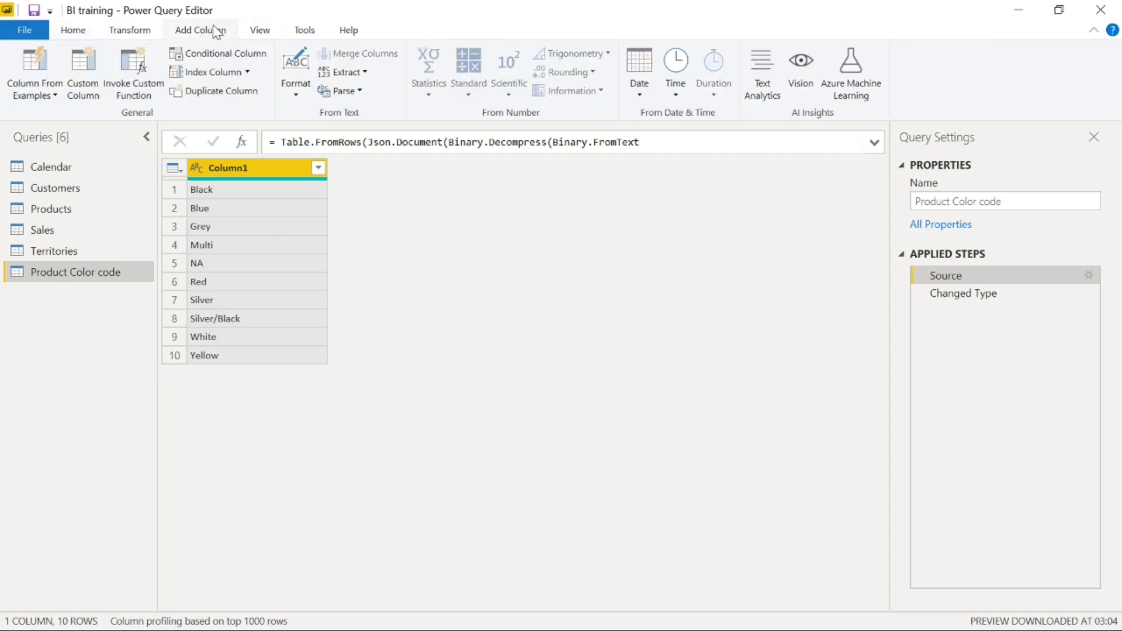
left_click(247, 72)
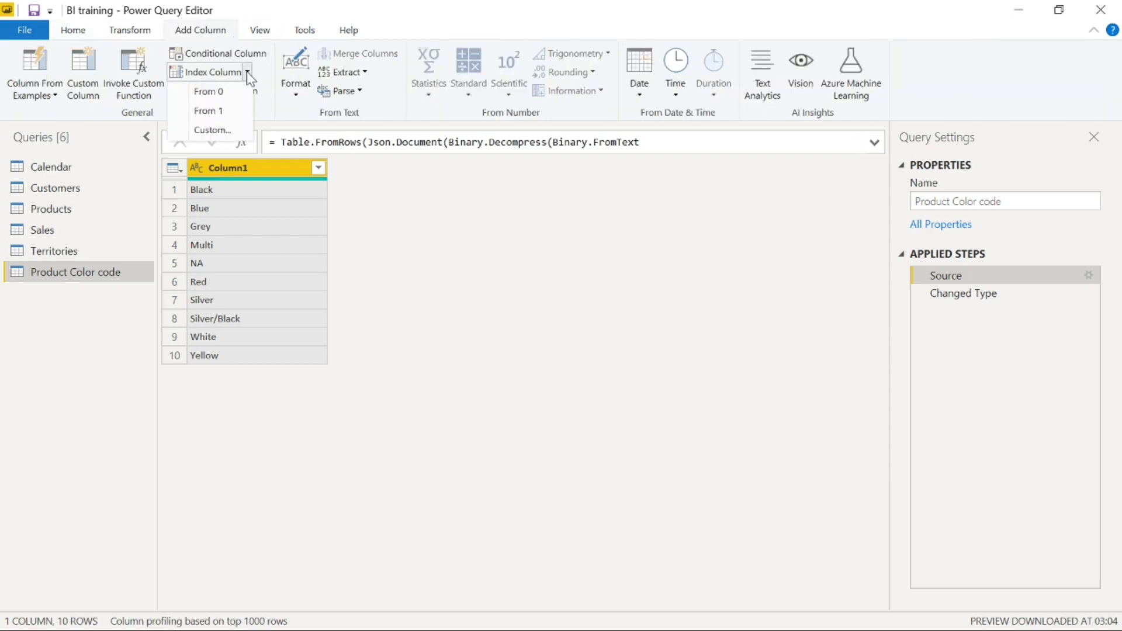
left_click(225, 111)
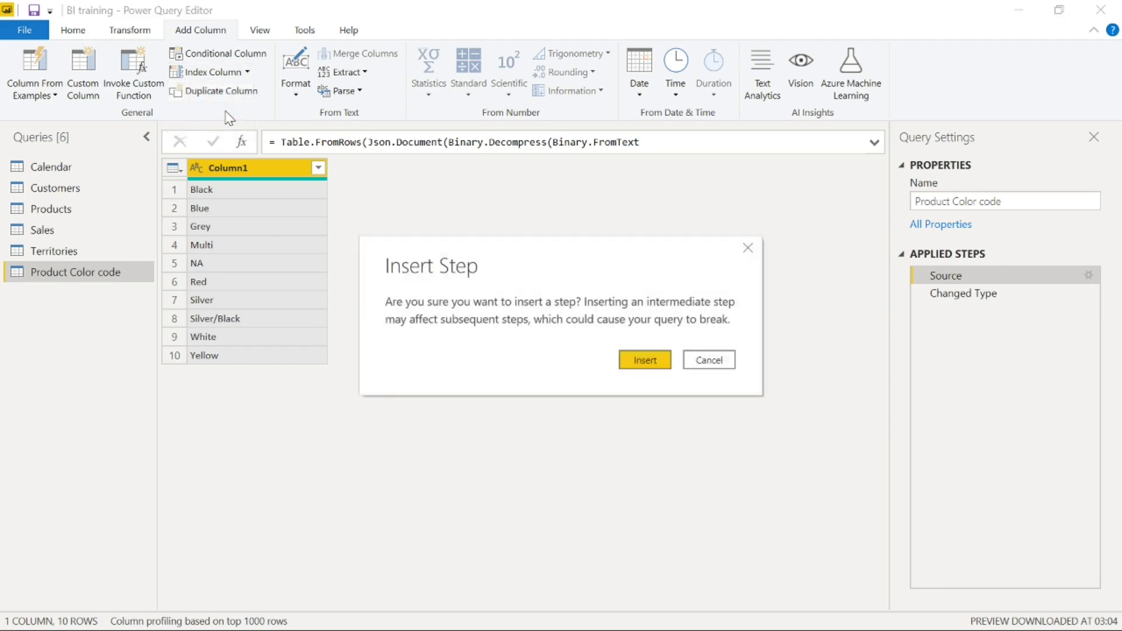
left_click(645, 364)
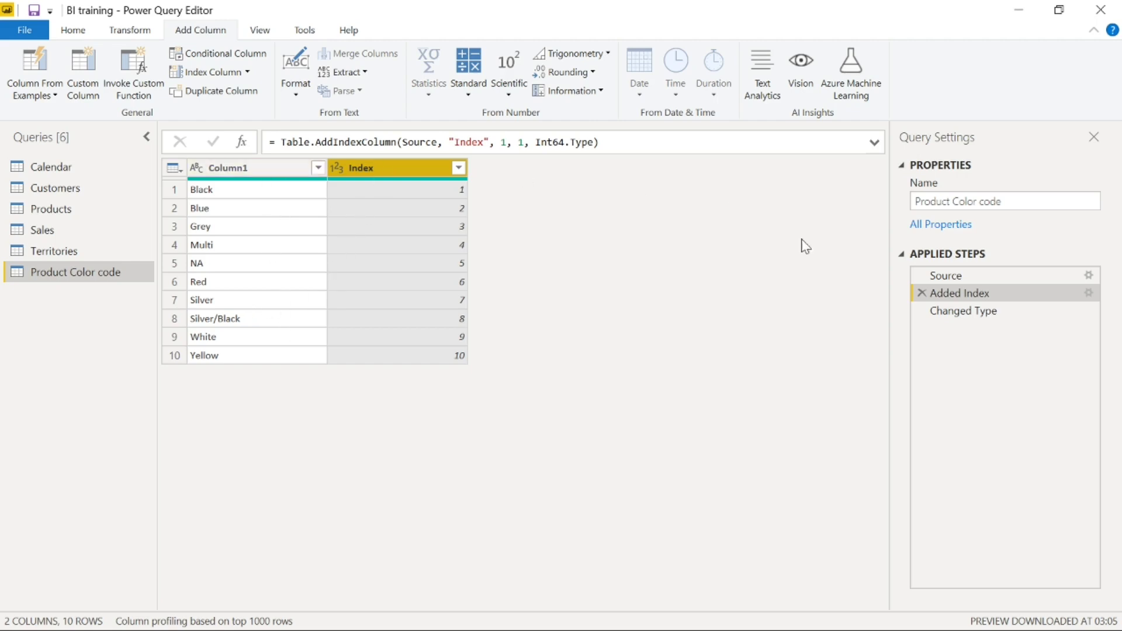
left_click(921, 294)
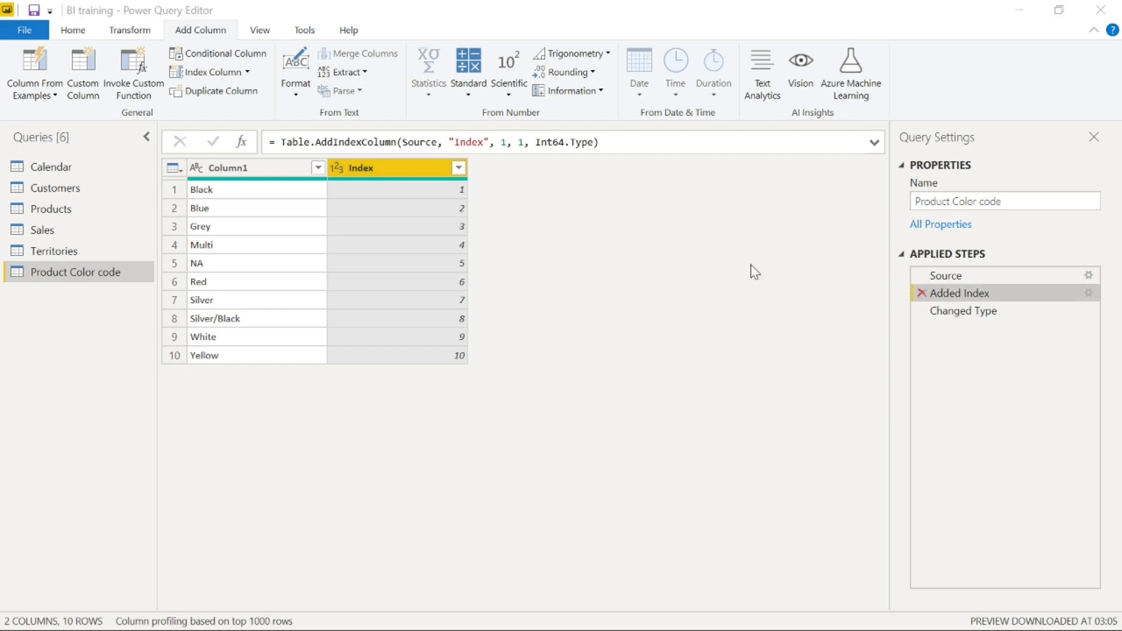
left_click(642, 369)
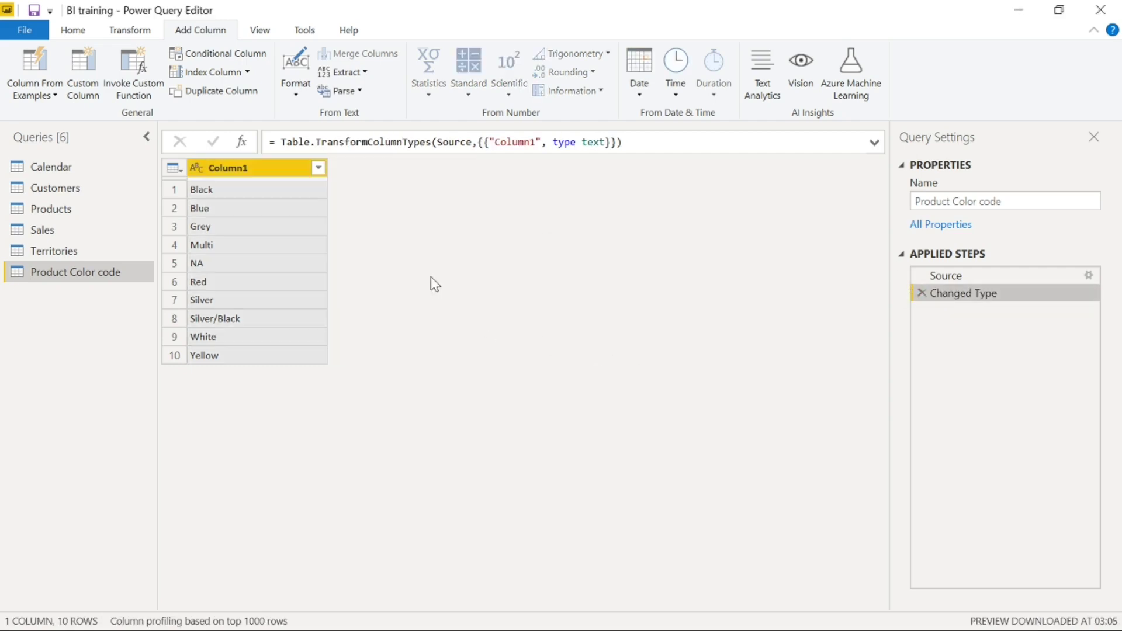
Step: Edit the Product Color code source table, adding a second column with 6 for Black, 4 for Blue, 2 for Grey and 7 for Multi
left_click(1087, 275)
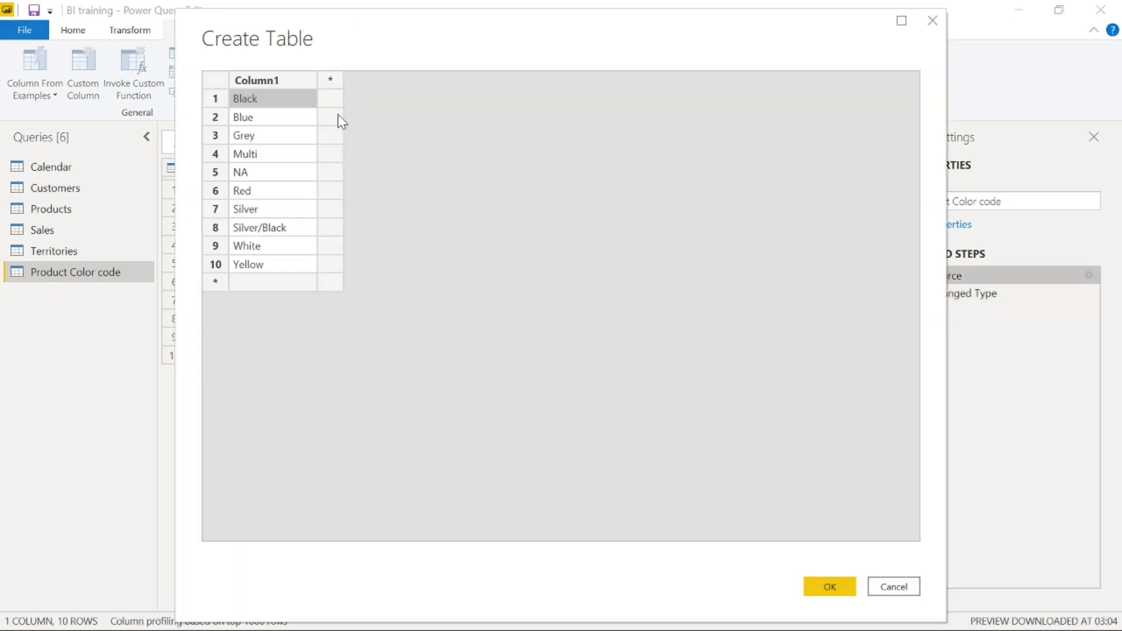
left_click(333, 98)
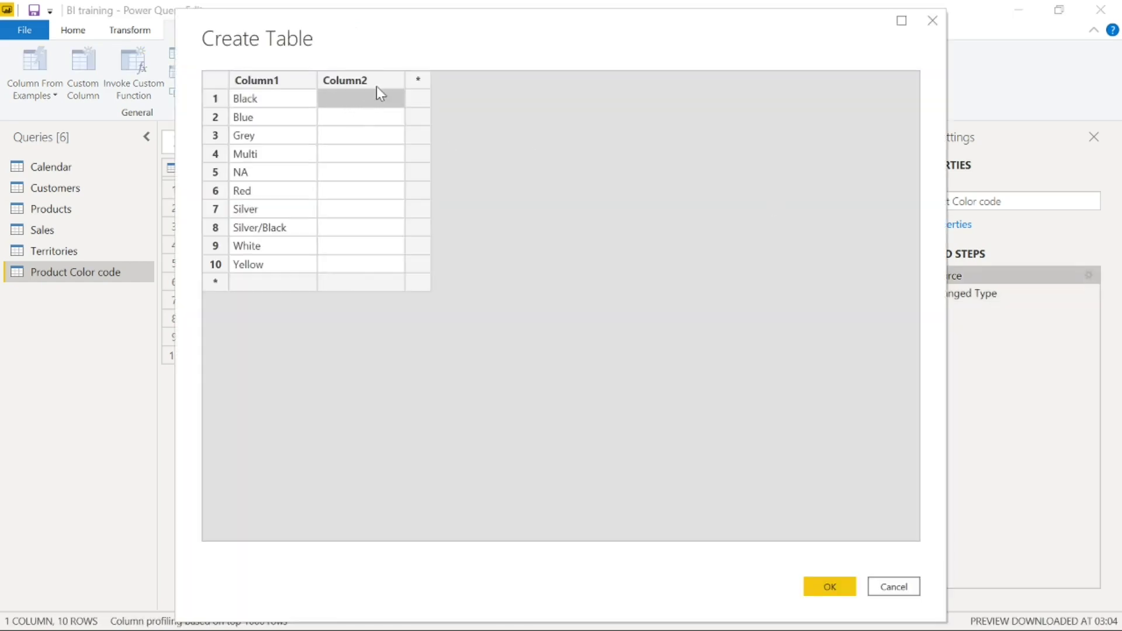
type("6")
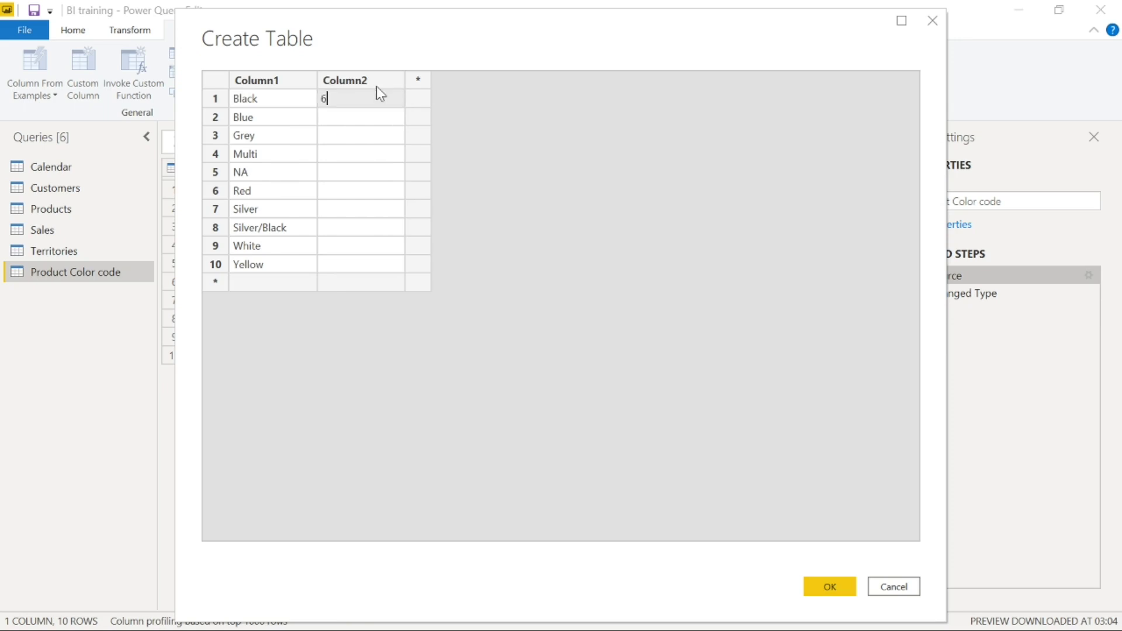
key("Return")
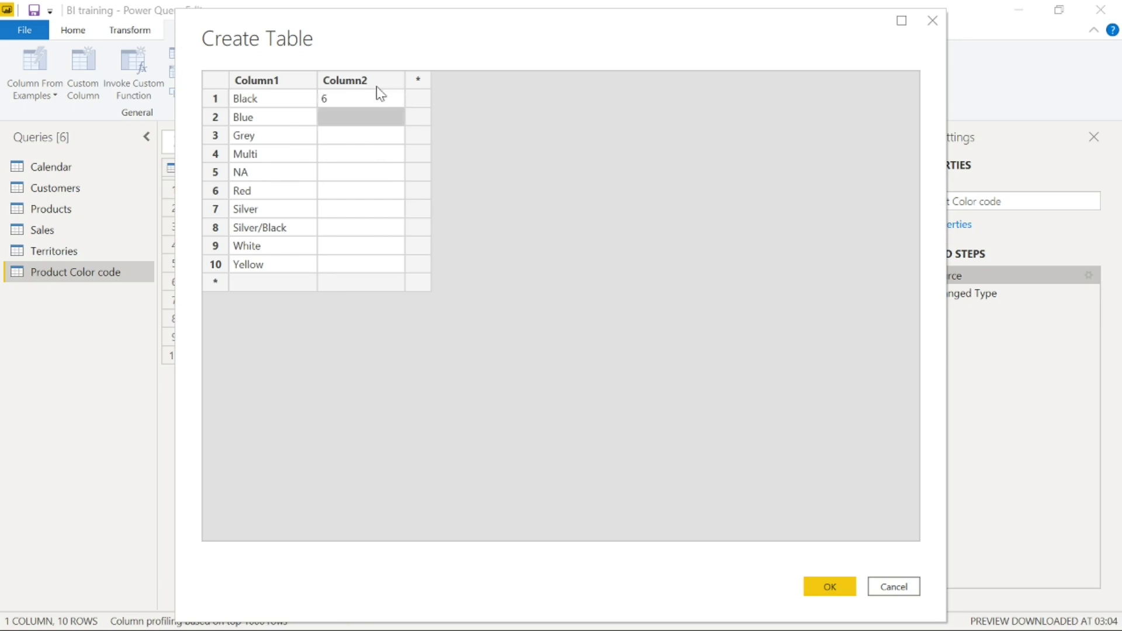
type("4")
key("Return")
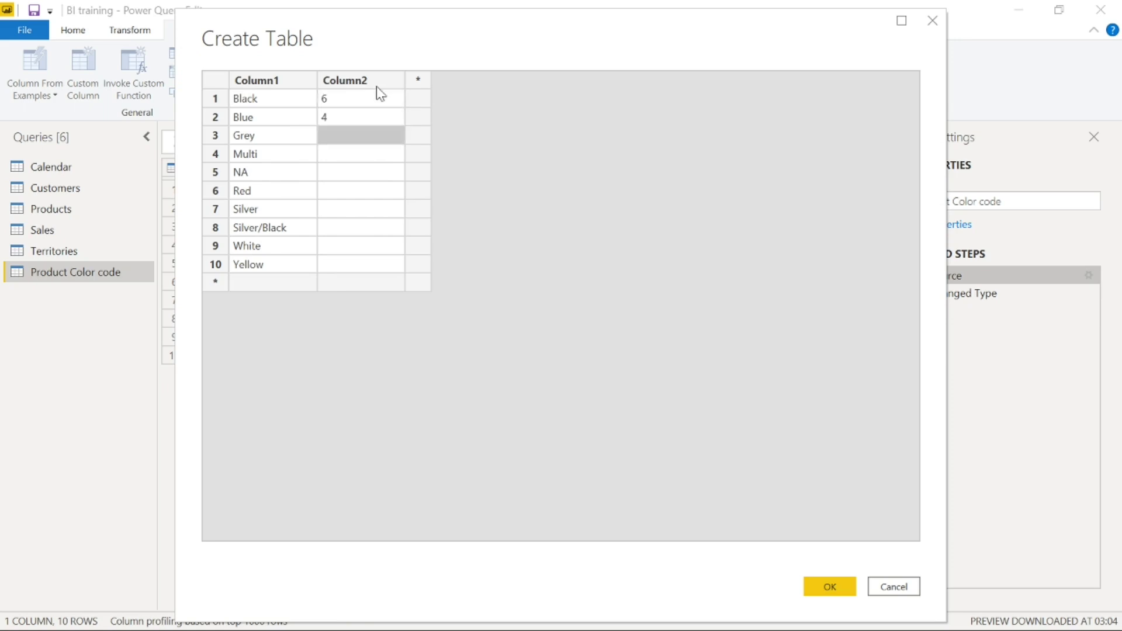
type("2")
key("Return")
type("7")
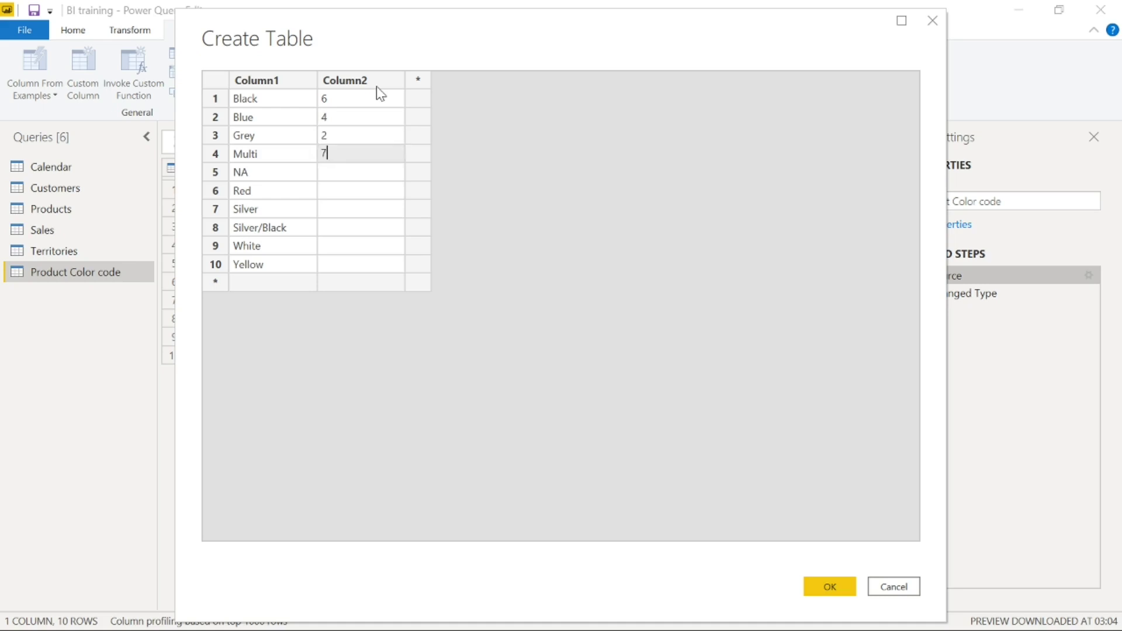
key("Return")
Step: Fill Column2 with 8 for NA, 9 for Red, 1 for Silver and 3 for Silver/Black
type("8")
key("Return")
type("9")
key("Return")
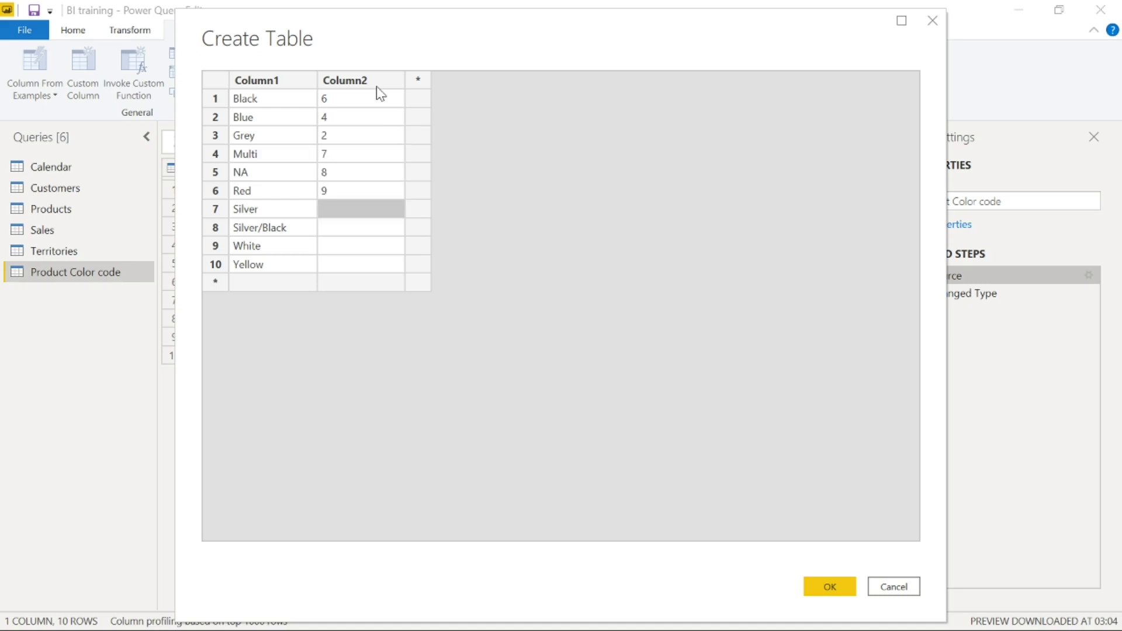
type("1")
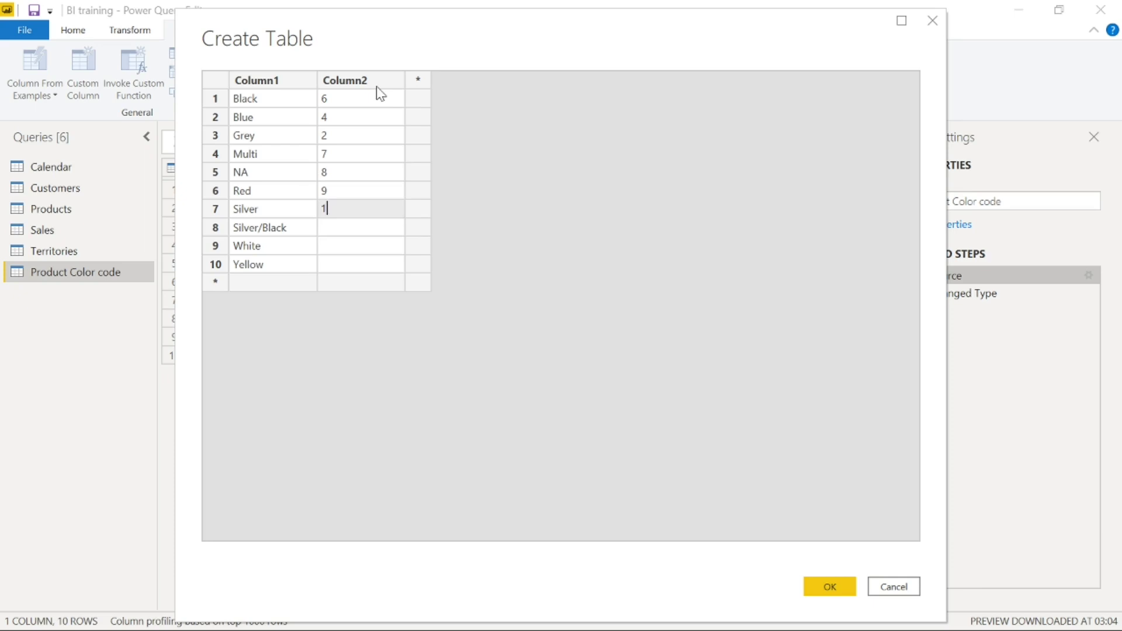
key("Return")
type("3")
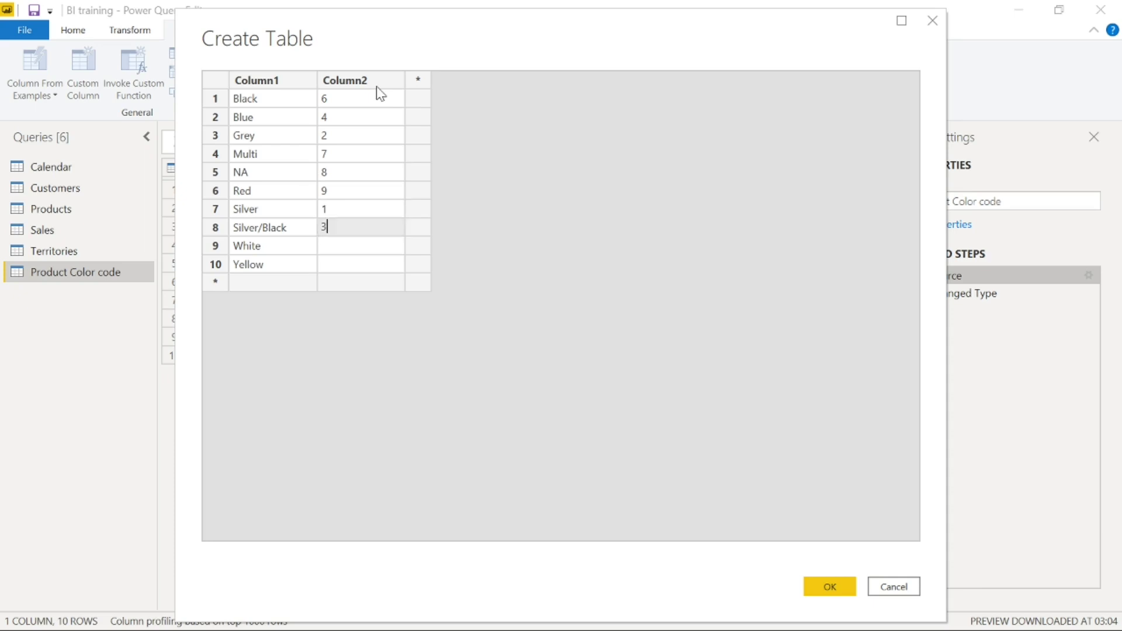
key("Return")
Step: Complete Column2 with 10 for White and 5 for Yellow, and accept the edited table
type("5")
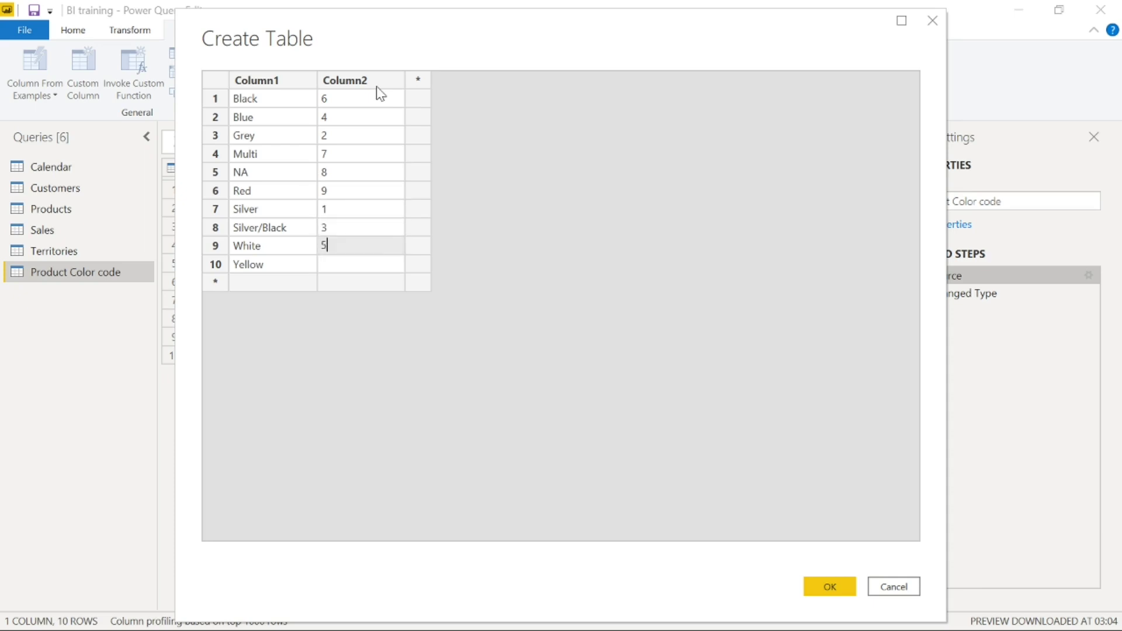
key("Return")
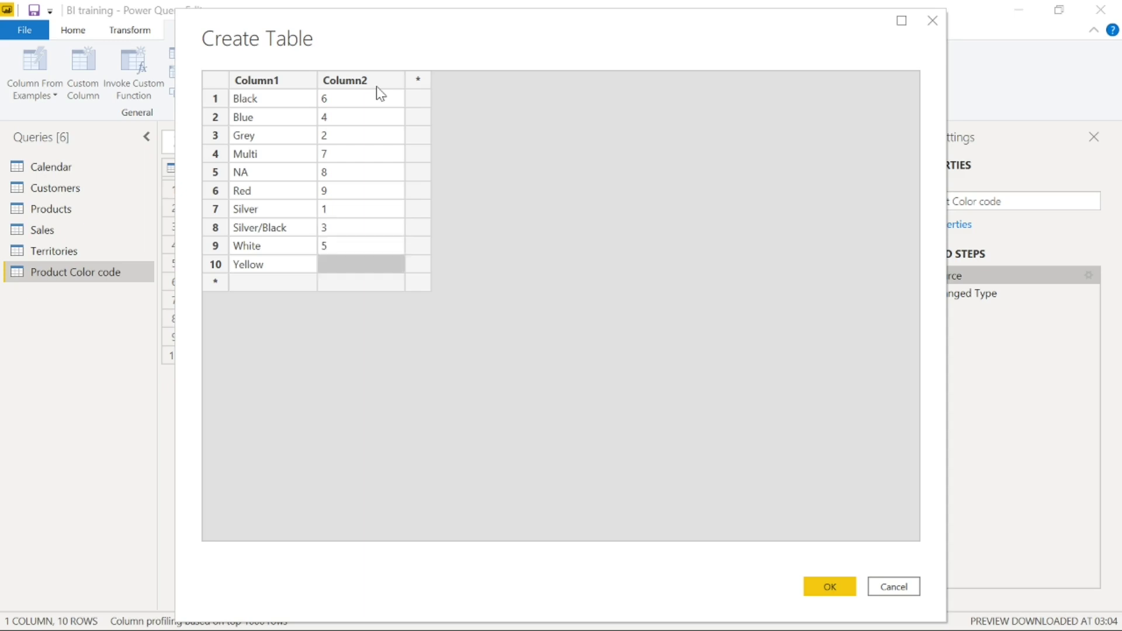
key("Up")
type("10")
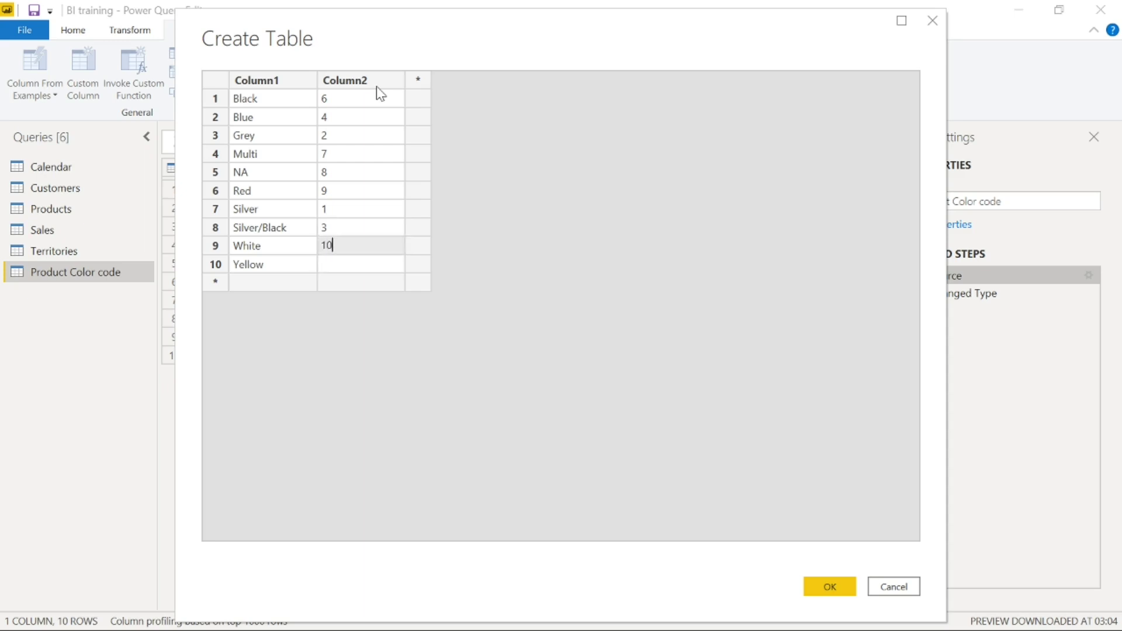
key("Return")
type("5")
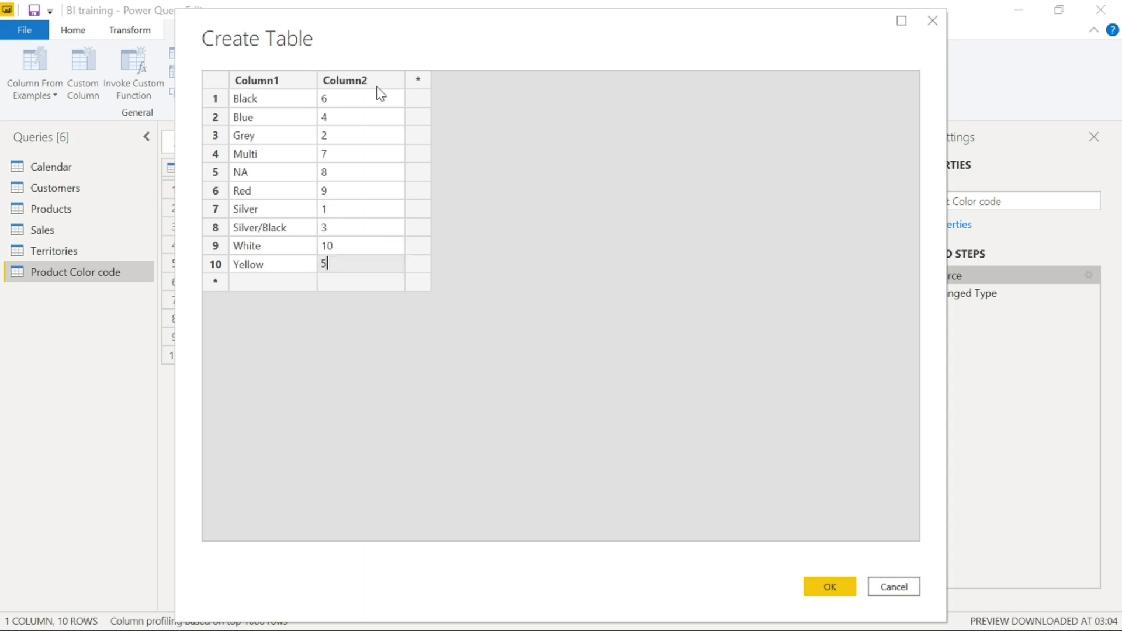
left_click(832, 588)
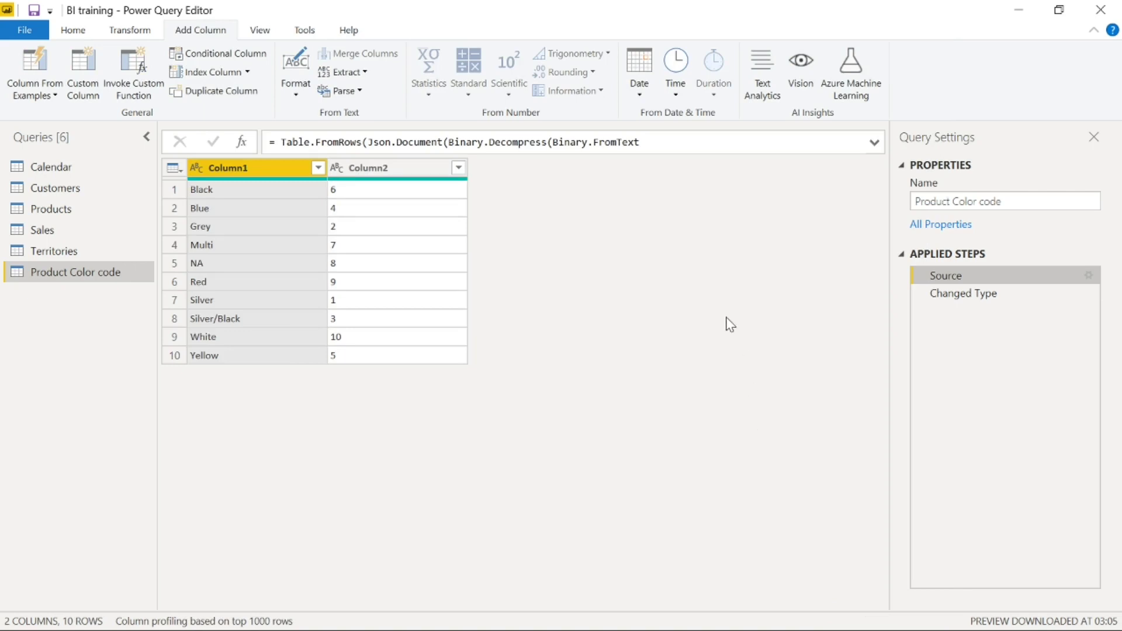
Step: Close and apply the query changes, and show the Product Color code table in the Data view
left_click(85, 34)
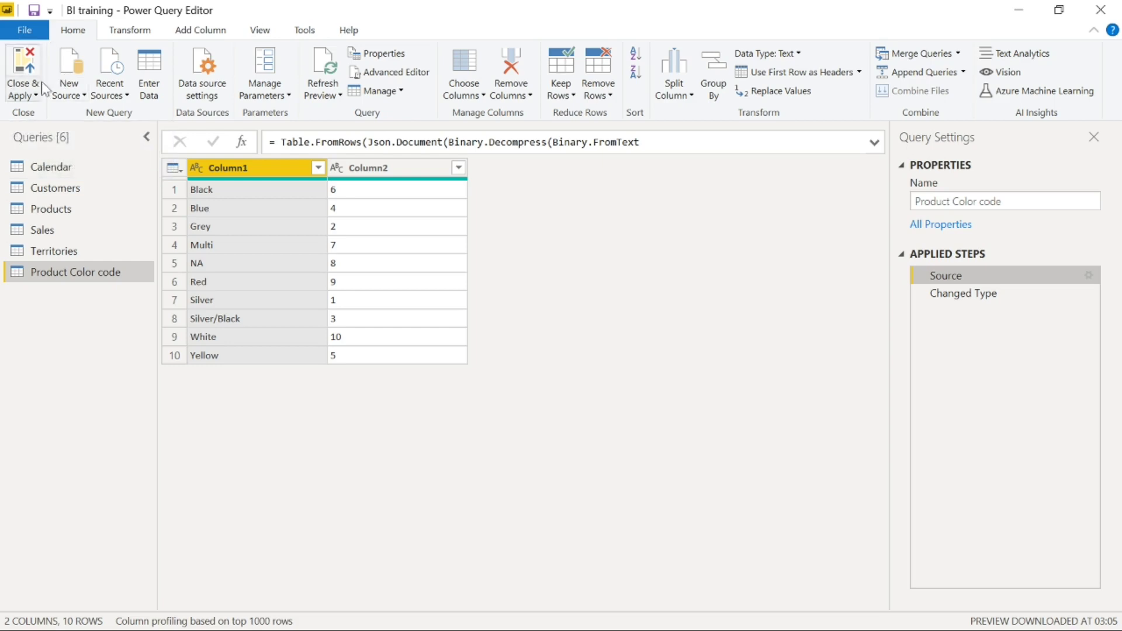
left_click(23, 73)
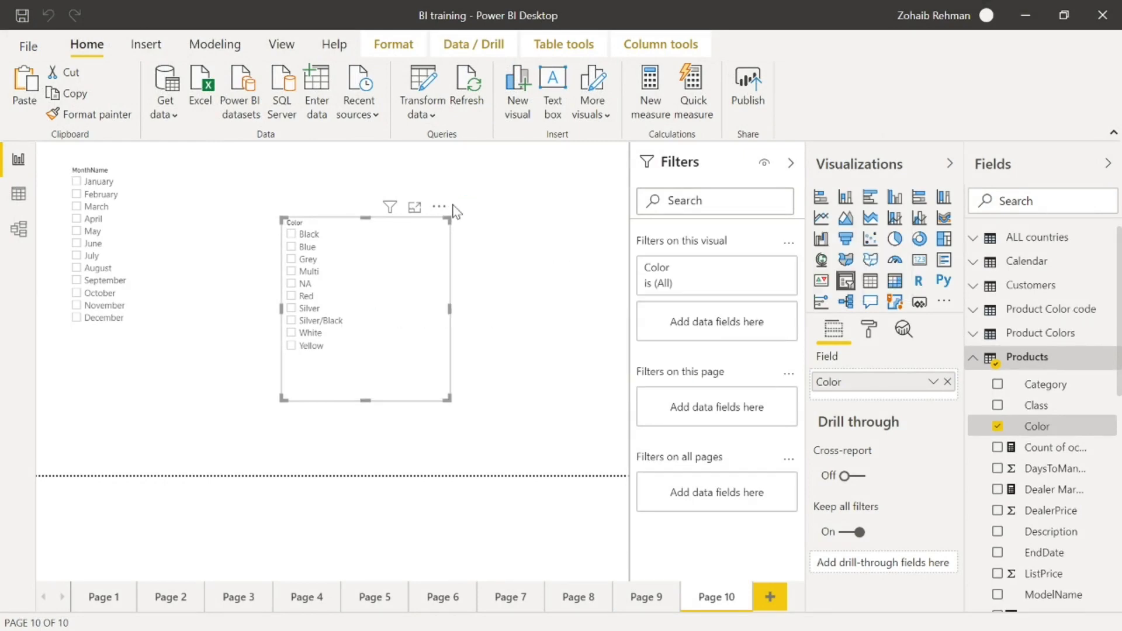
left_click(18, 195)
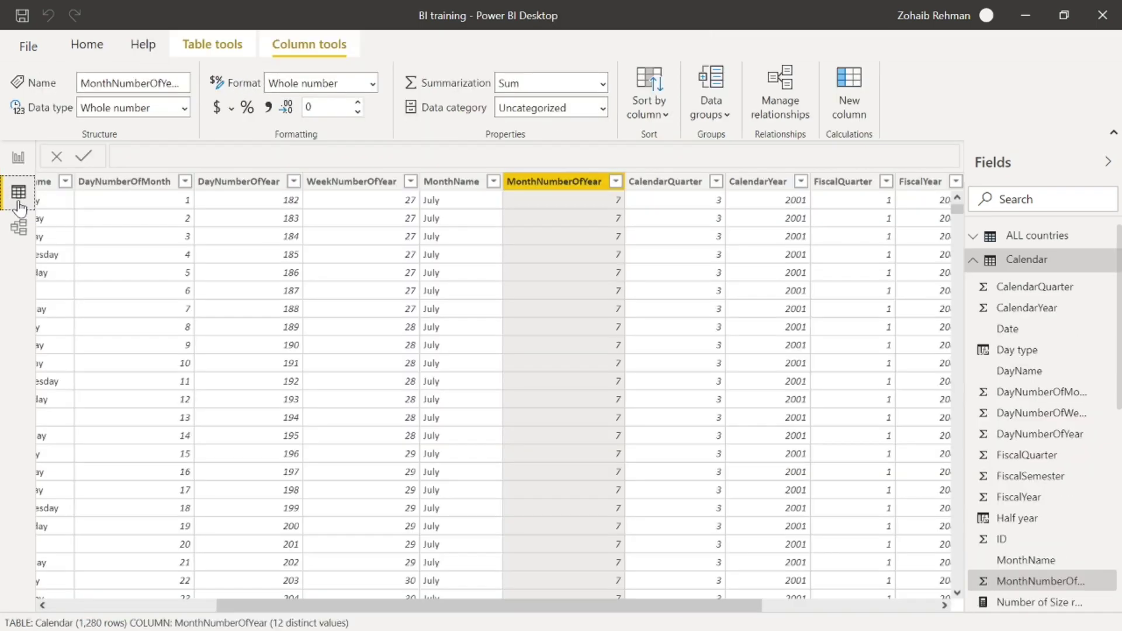
left_click(978, 266)
left_click(978, 267)
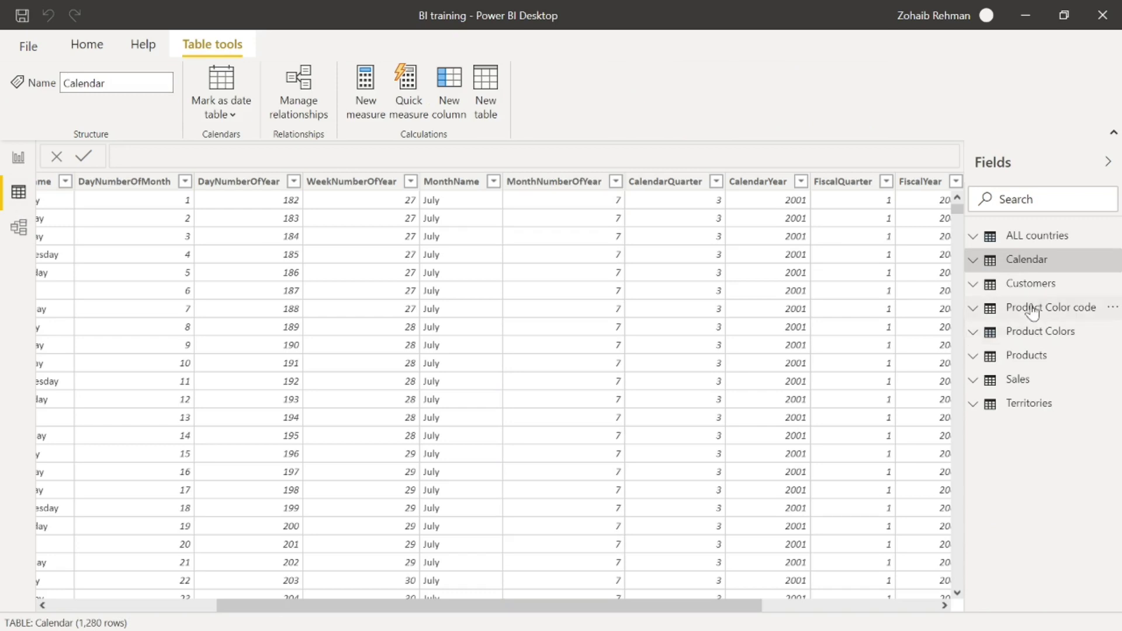
left_click(1021, 310)
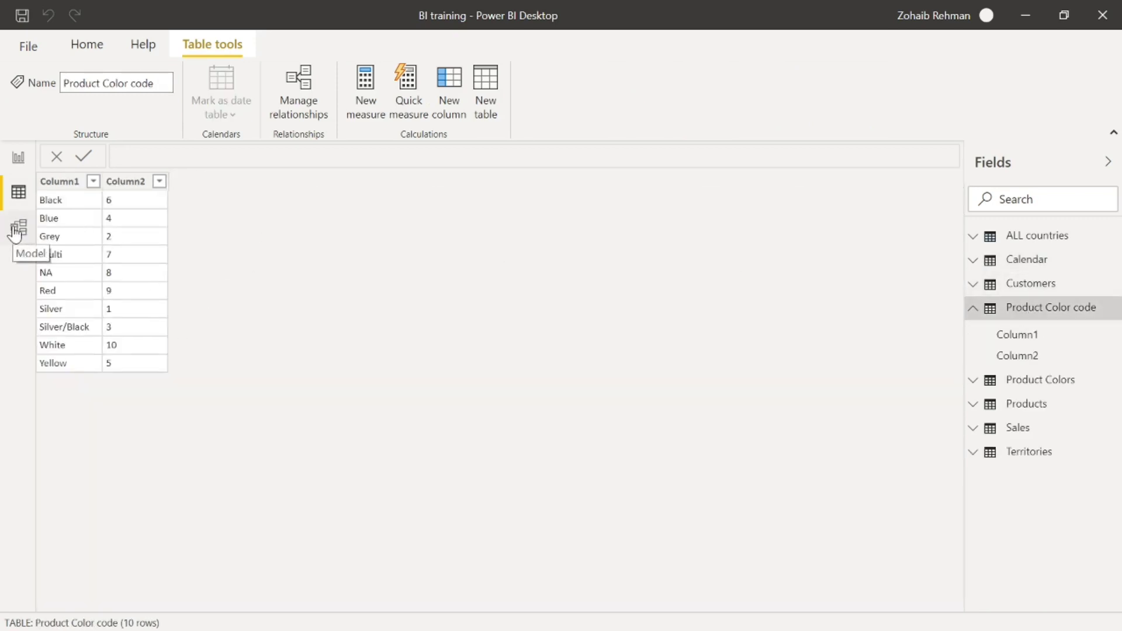
Step: Rename Column1 to Color and Column2 to Code in the Product Color code table
double_click(72, 186)
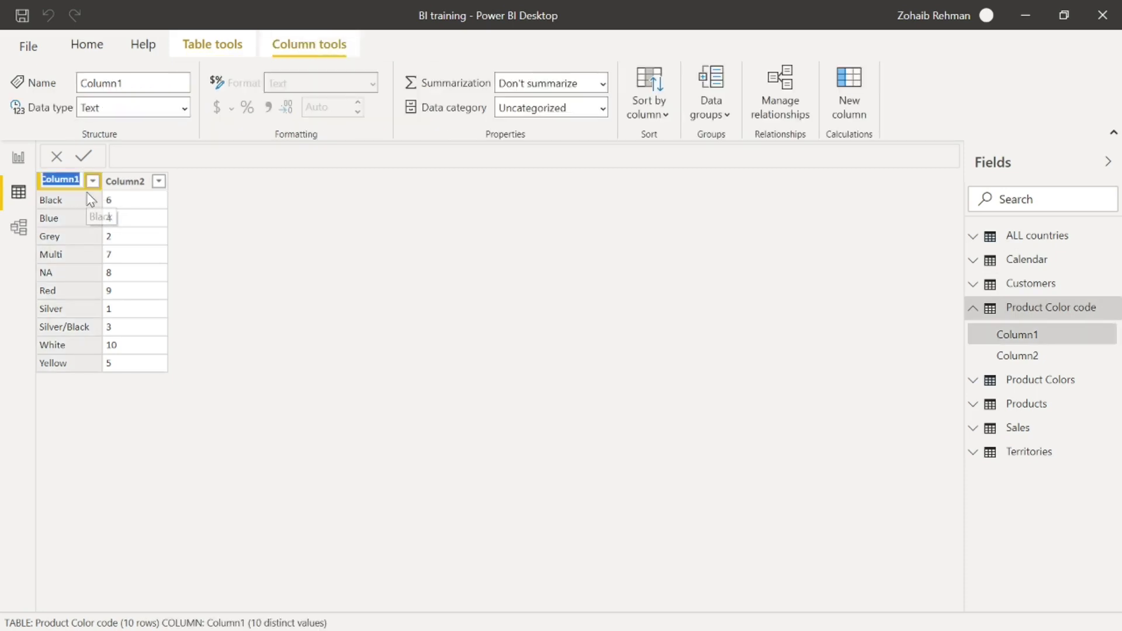
type("Color")
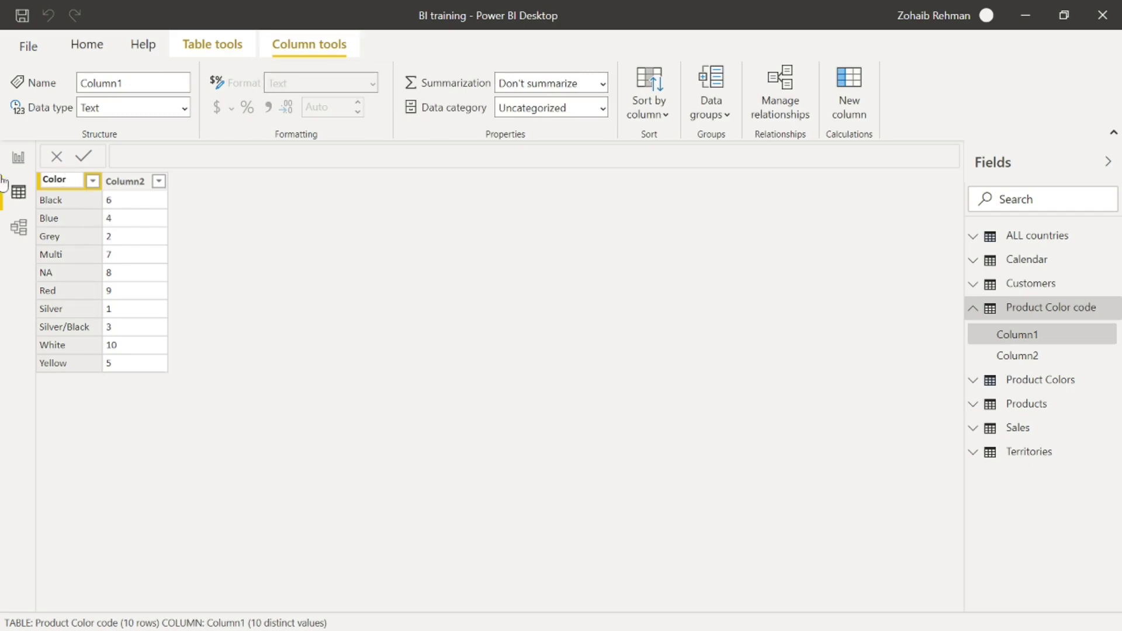
left_click(123, 183)
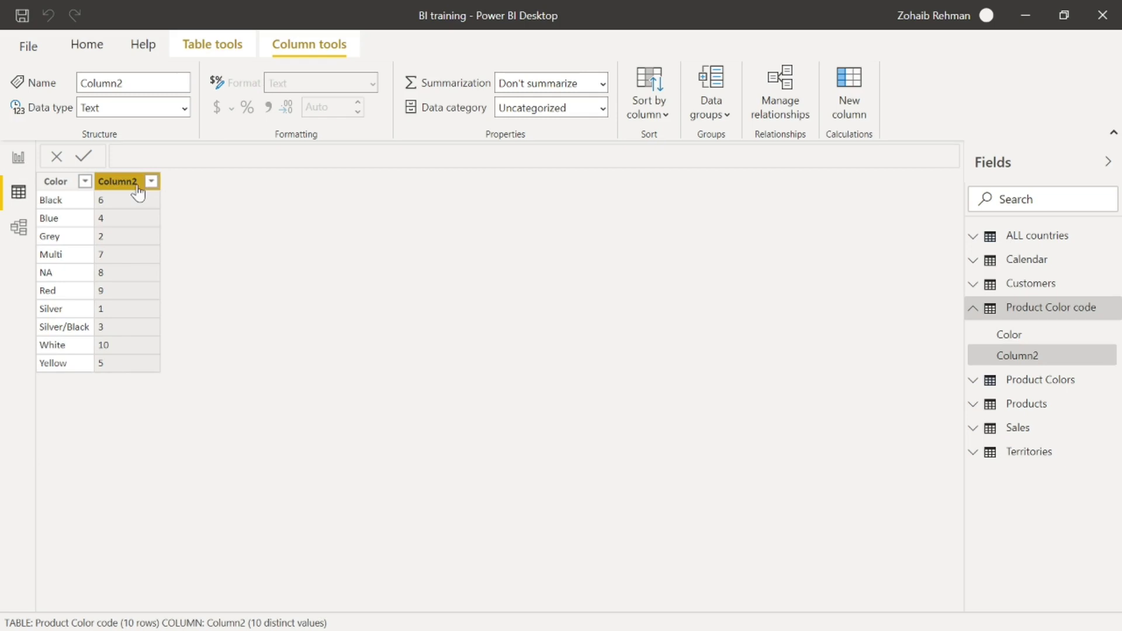
double_click(137, 187)
type("Cod")
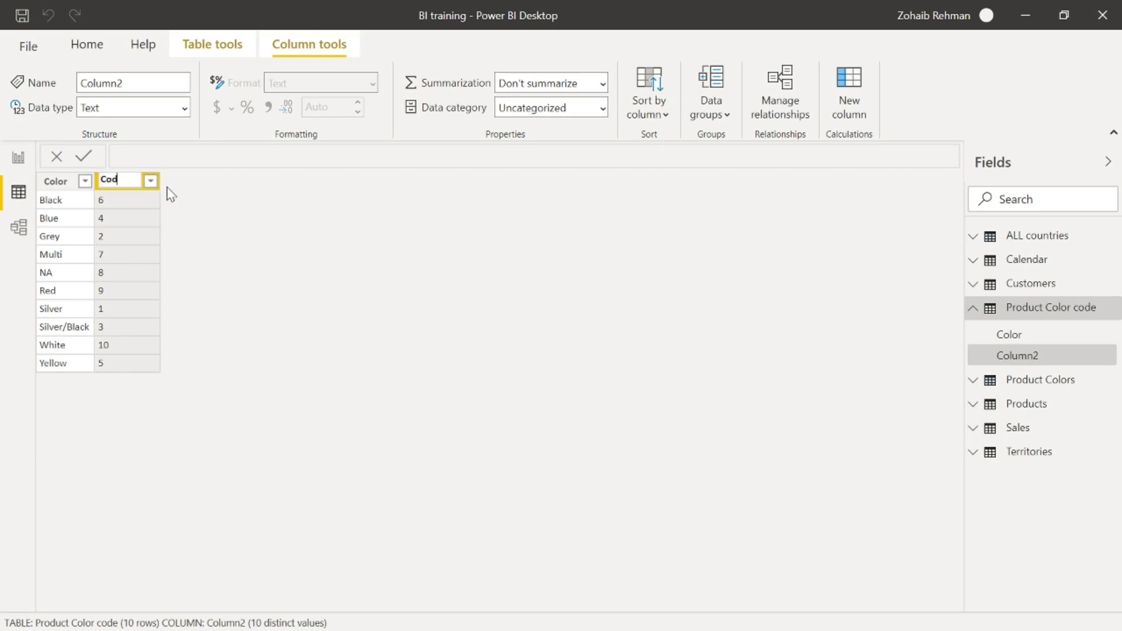
type("e")
key("Return")
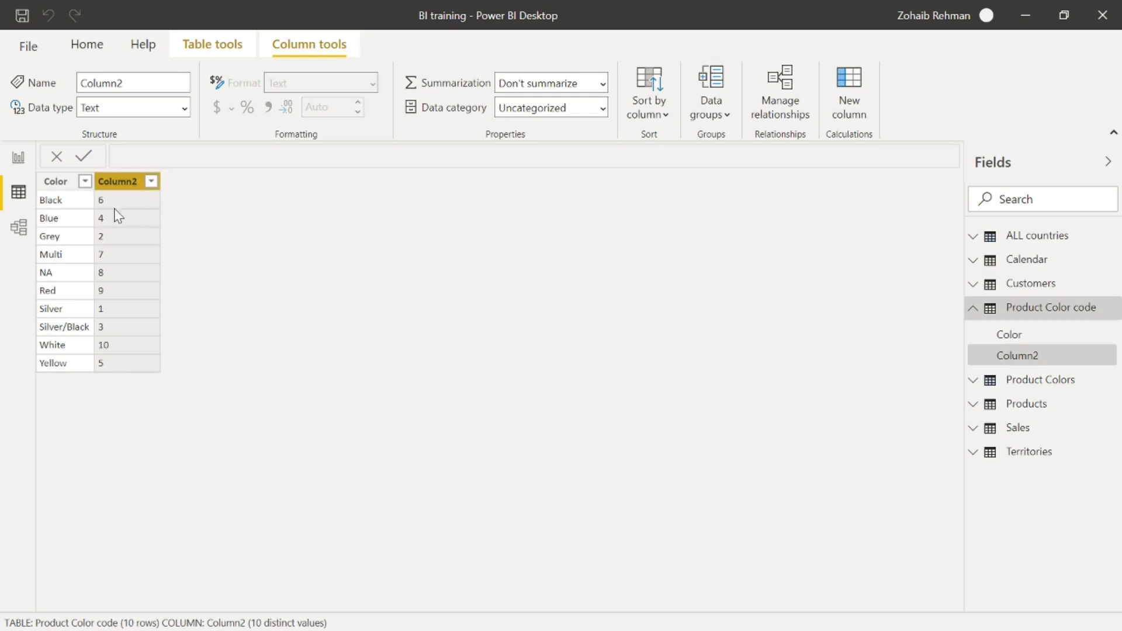
Step: Fit all tables in the Model view and move the Product Color code table next to the Sales table
left_click(20, 233)
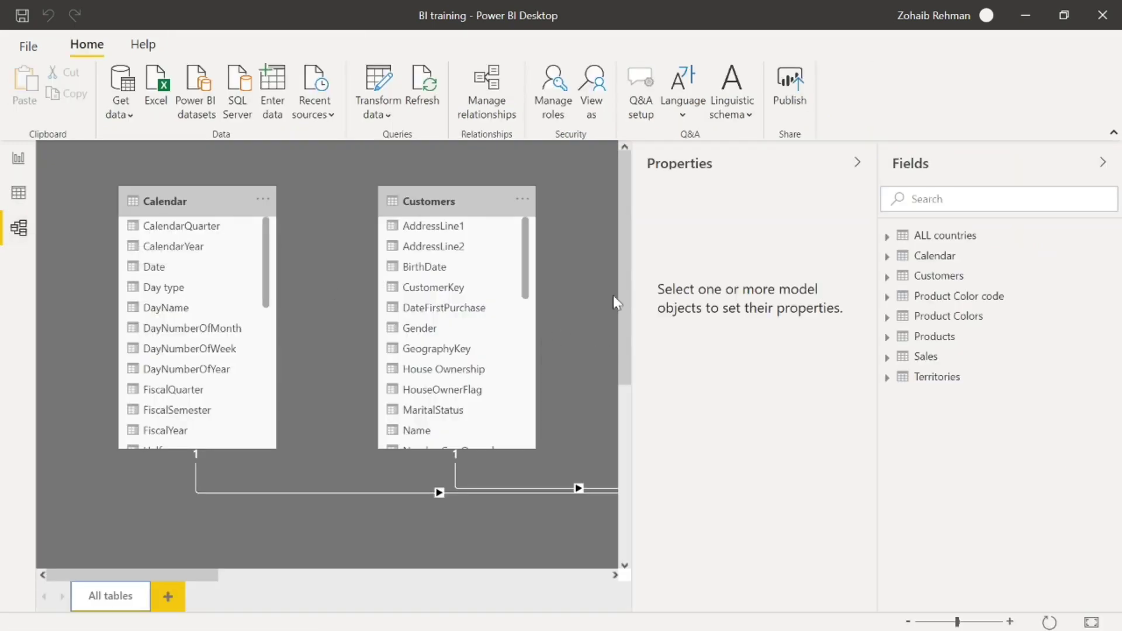
left_click(856, 162)
left_click(1103, 162)
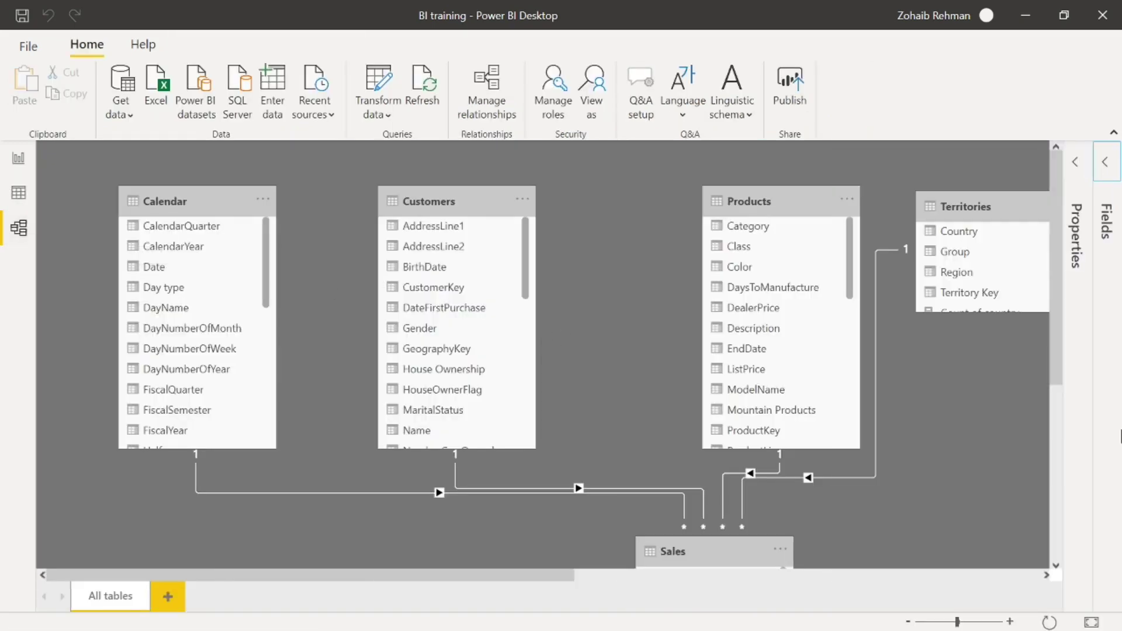
left_click(1092, 623)
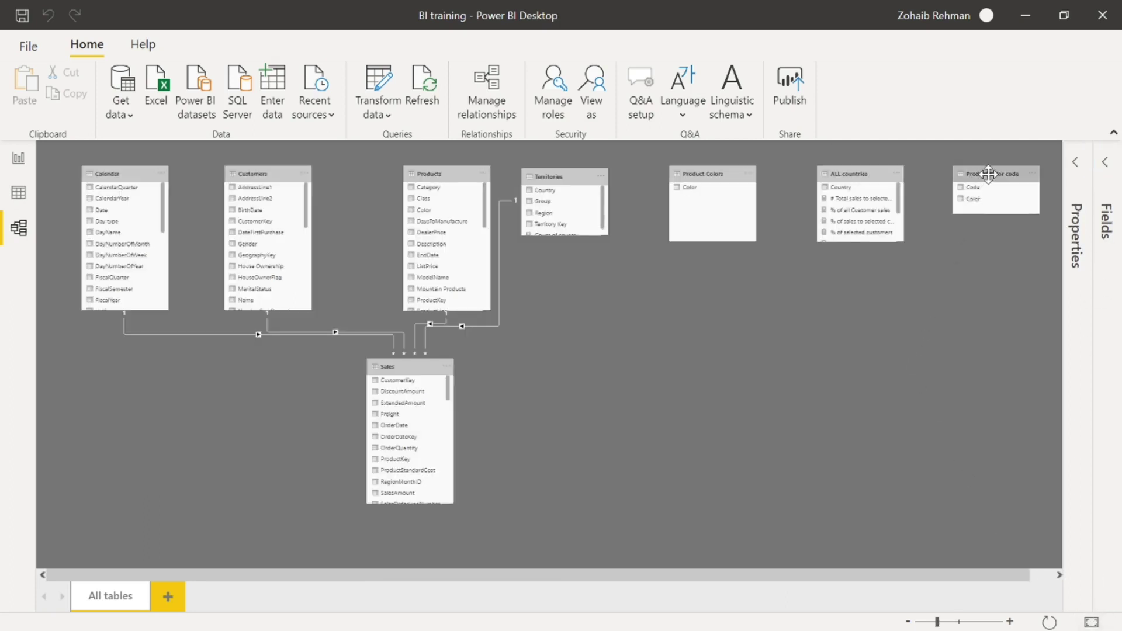
left_click_drag(988, 174, 577, 362)
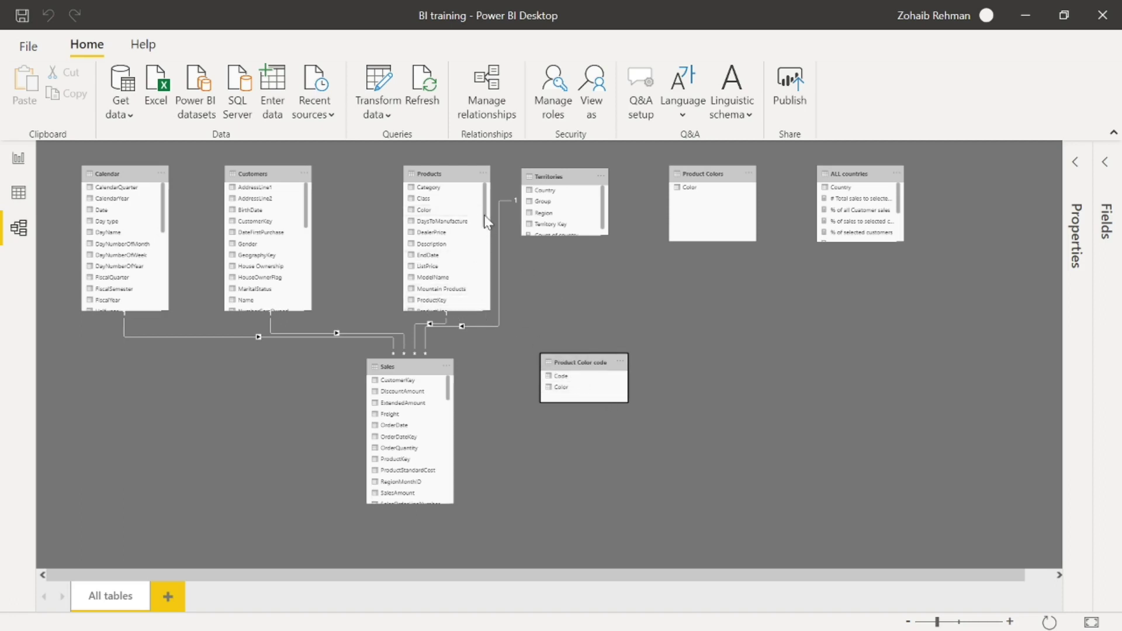
Step: Create a relationship between Color in the Products table and Color in the Product Color code table
left_click(429, 217)
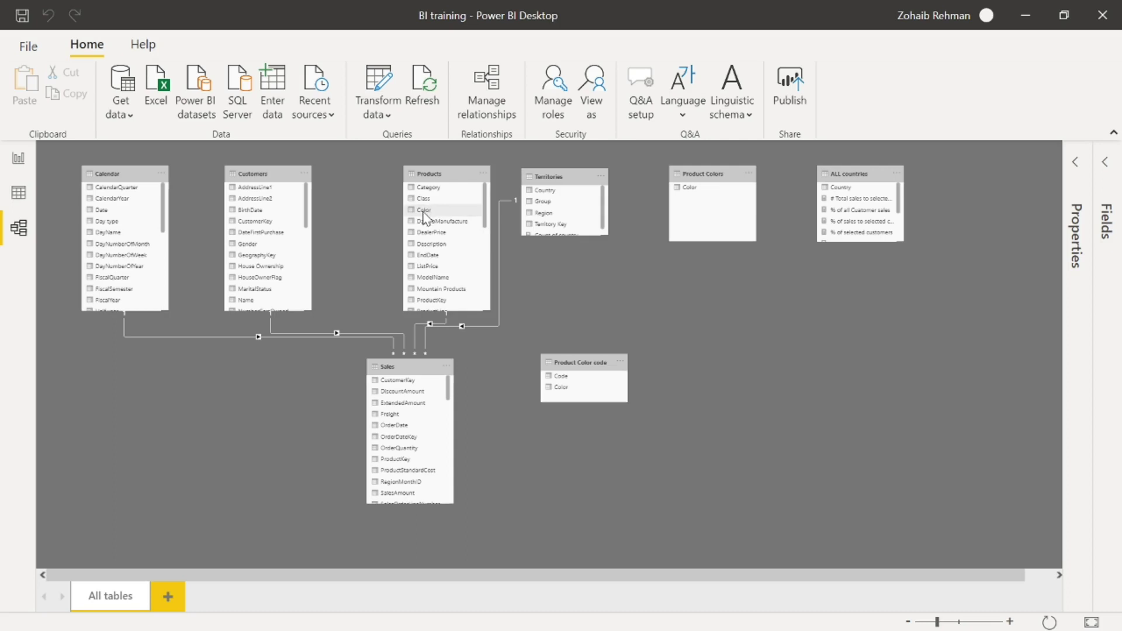
left_click_drag(429, 217, 582, 393)
left_click_drag(579, 388, 580, 389)
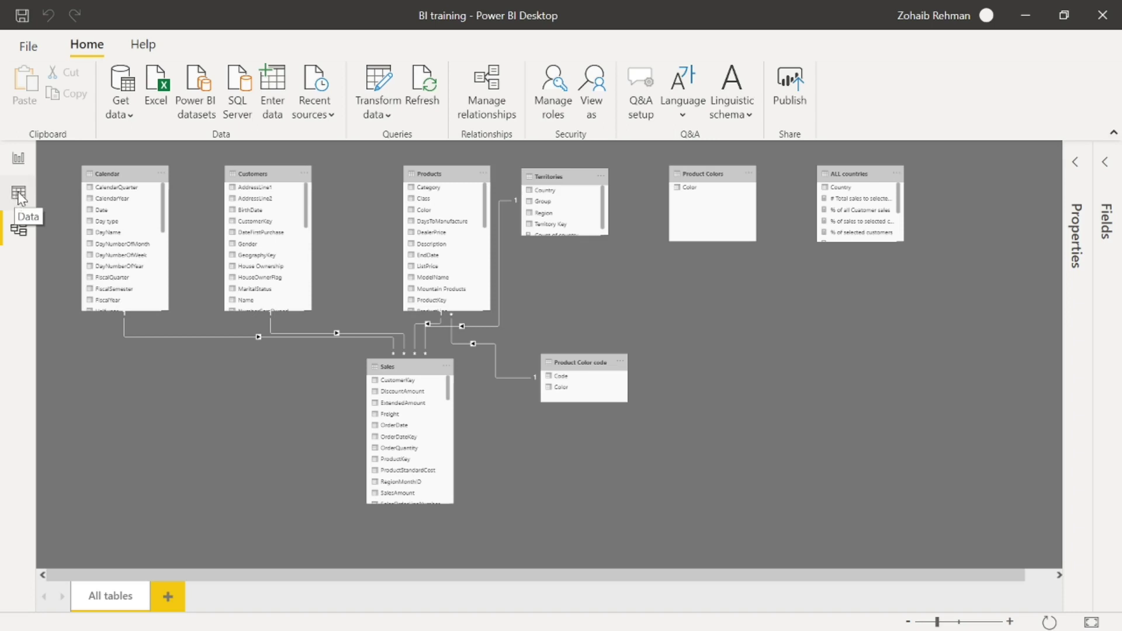
Step: Return to the report and examine which columns the Products table's Color field can be sorted by
left_click(17, 166)
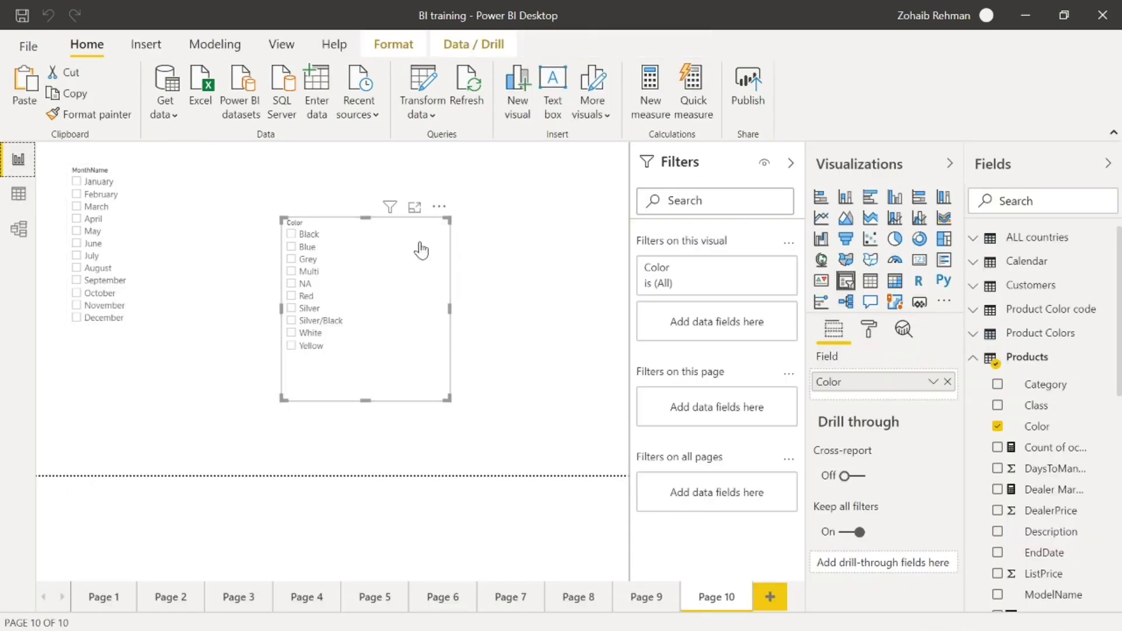
mouse_move(423, 291)
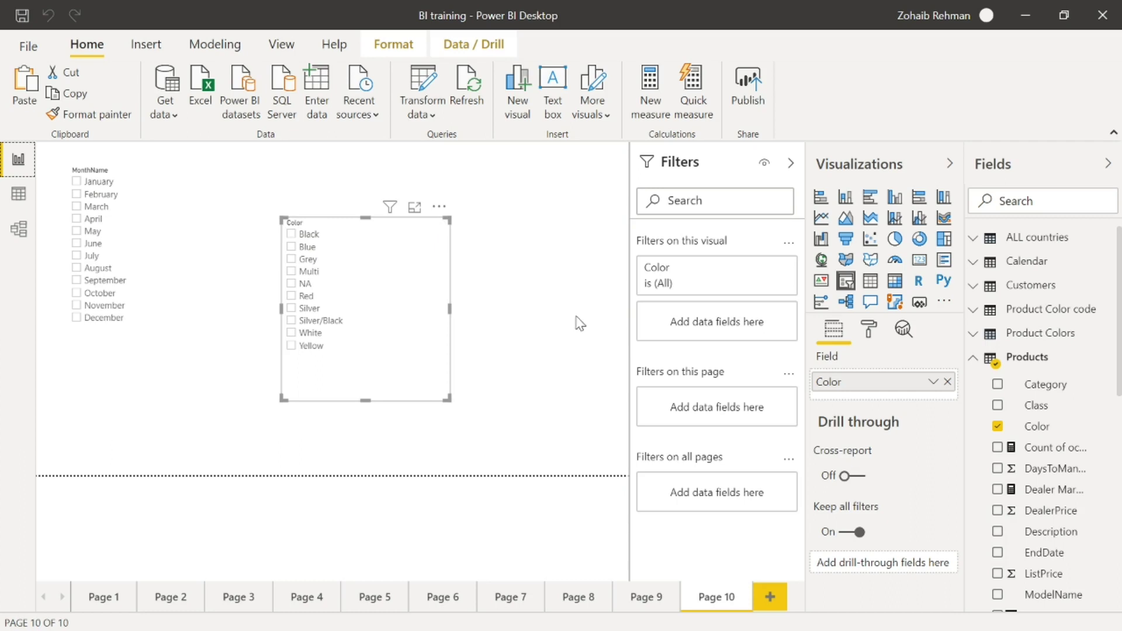
left_click(1055, 433)
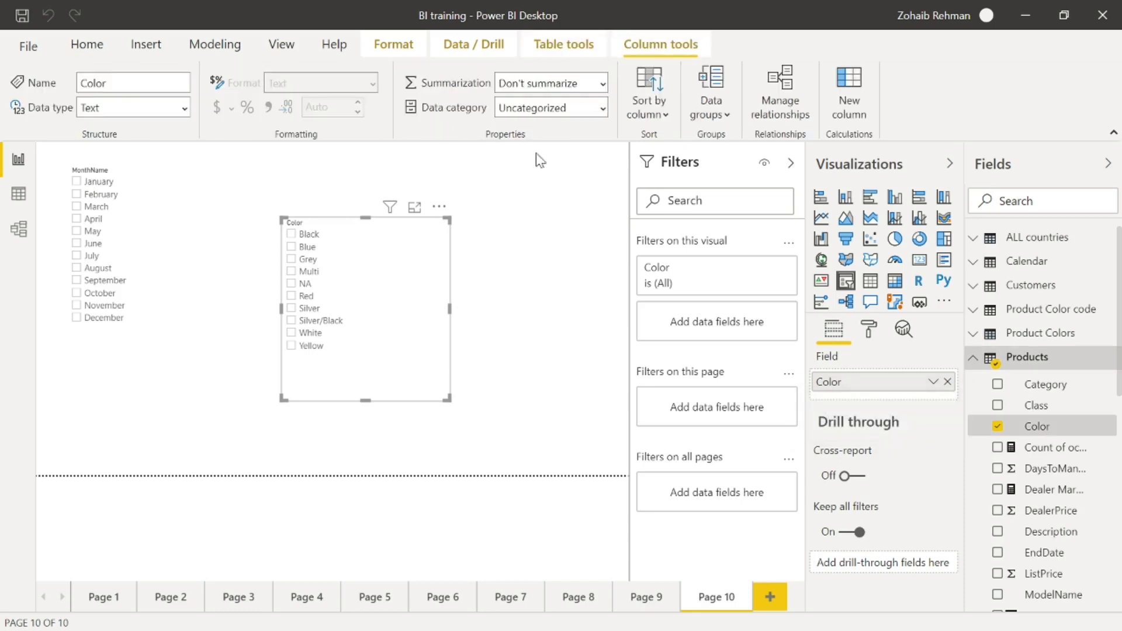
left_click(661, 117)
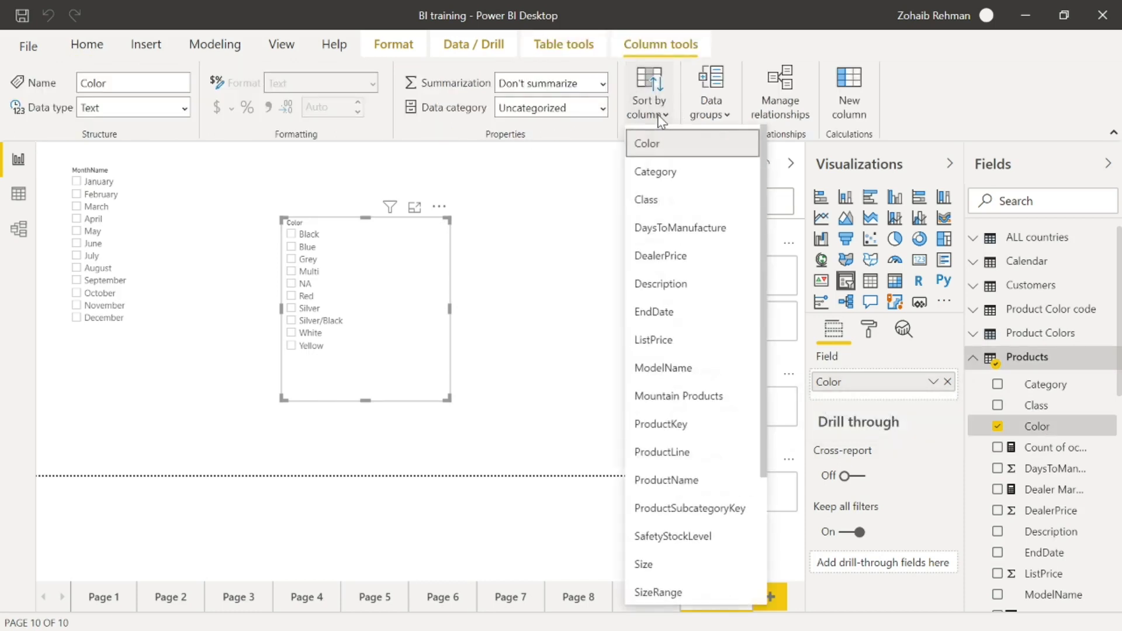
scroll(765, 228, "down", 1)
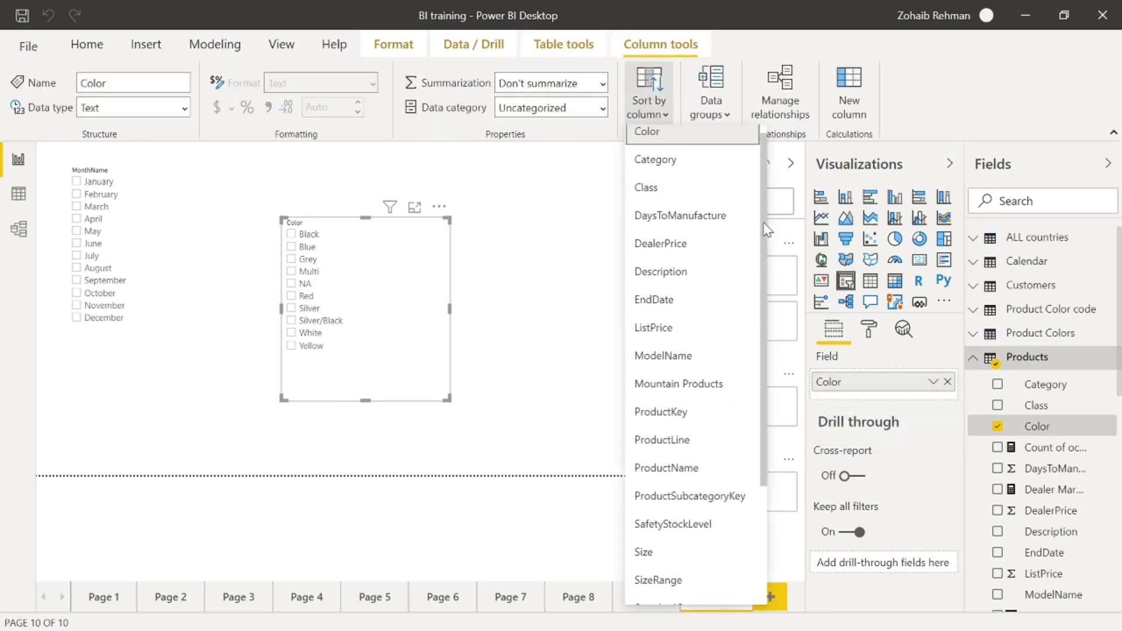
scroll(763, 228, "down", 5)
scroll(730, 234, "up", 6)
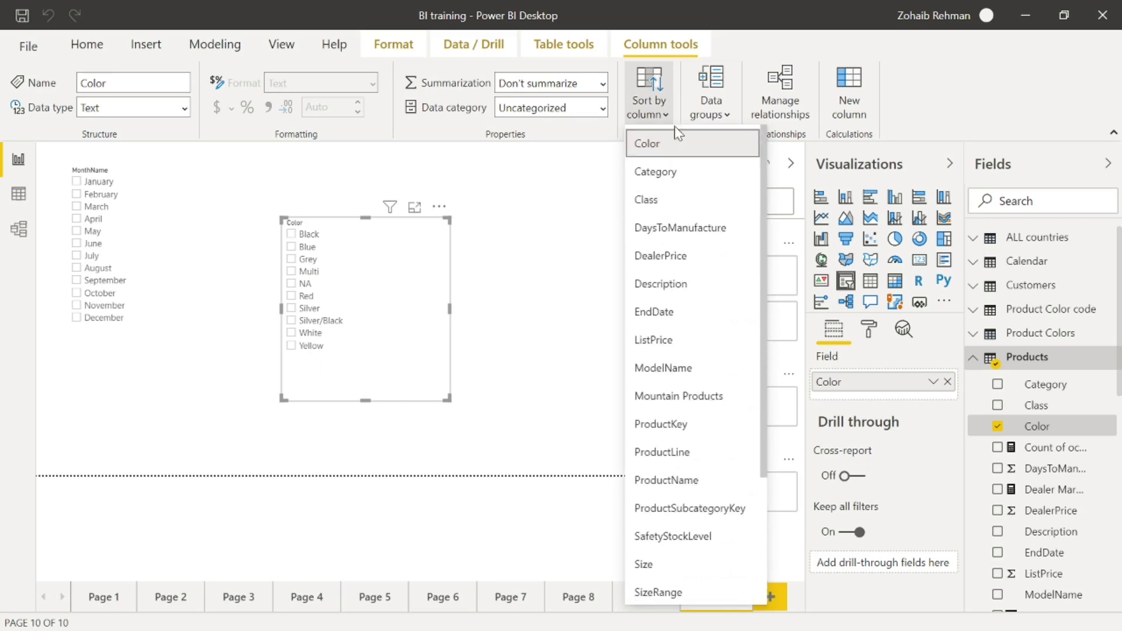
left_click(1060, 418)
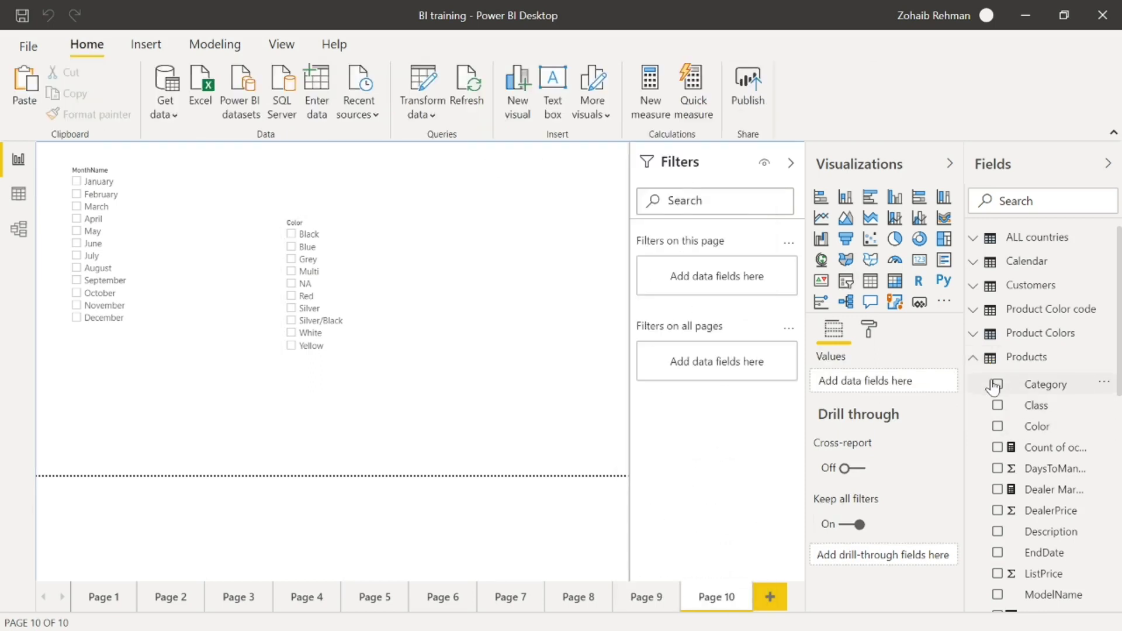
Step: Replace the color slicer's field from Products with the Color field of the Product Color code table
left_click(396, 261)
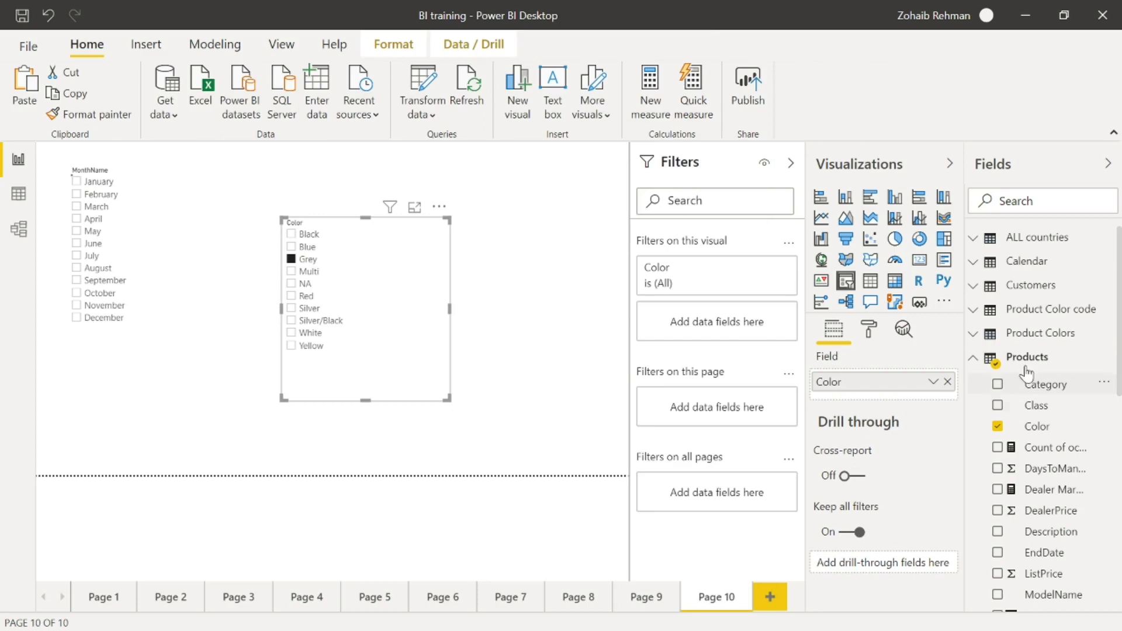
left_click(1009, 427)
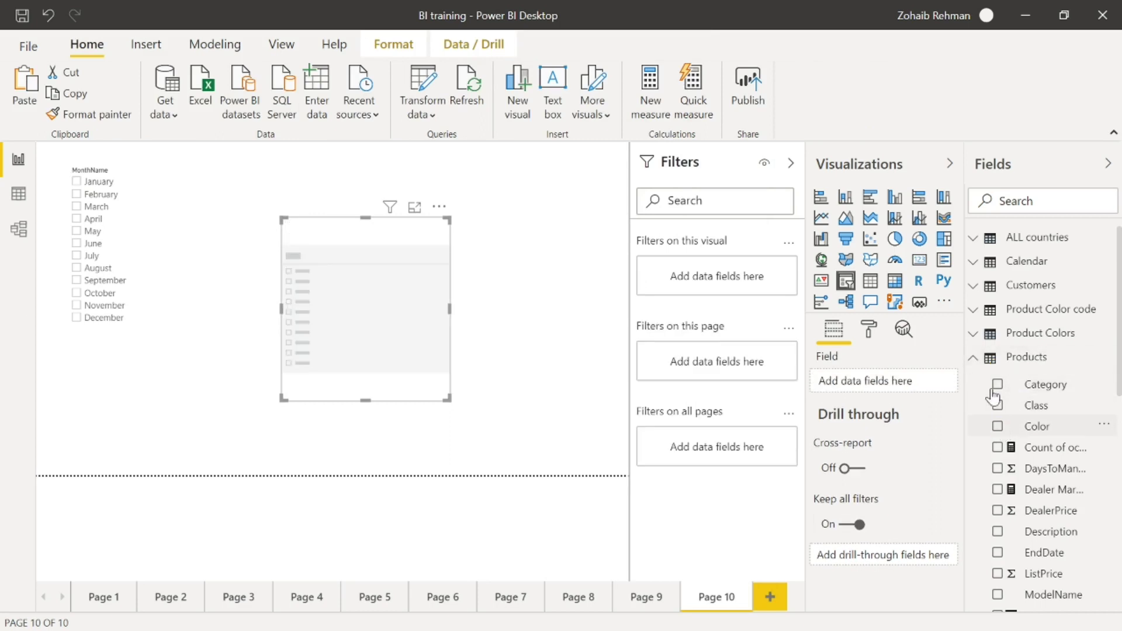
left_click(975, 357)
left_click(973, 309)
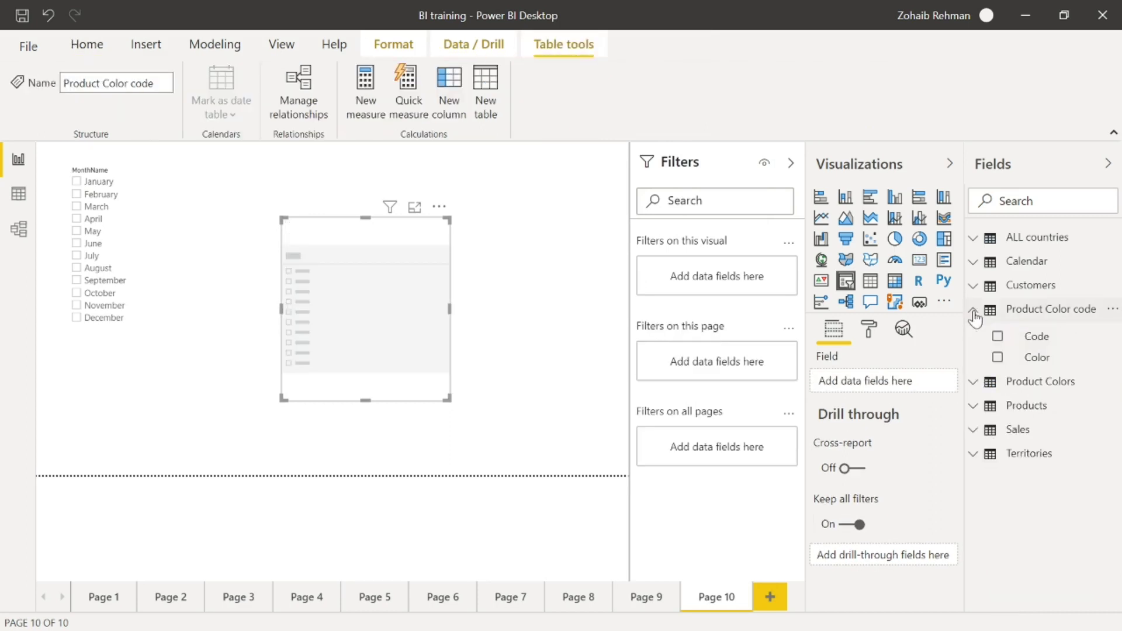
left_click(997, 357)
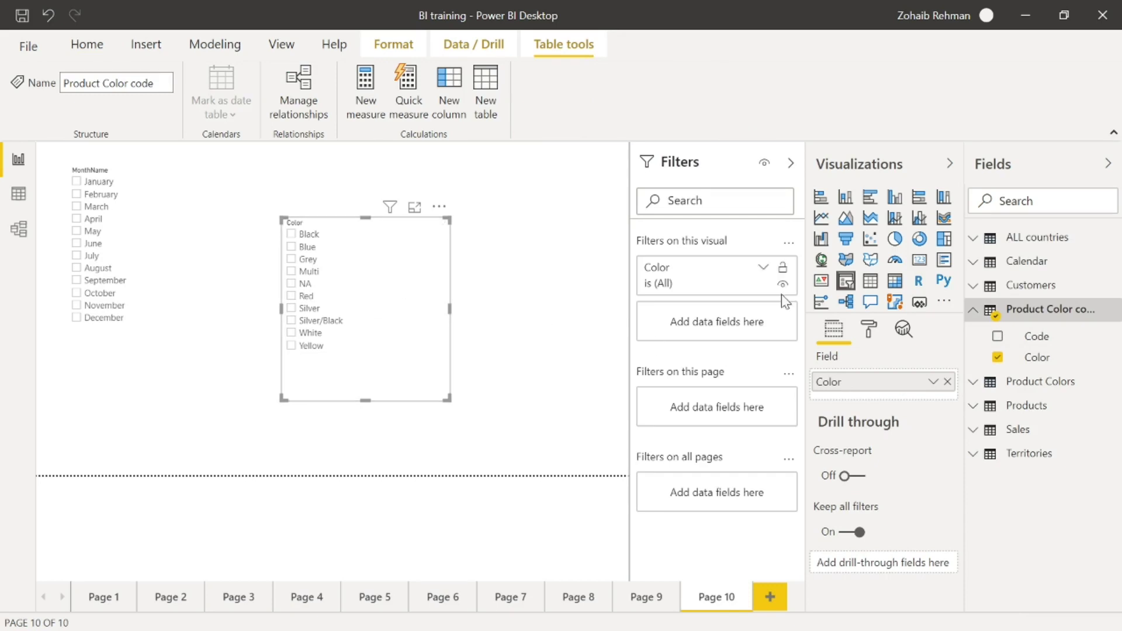
Step: Sort the Color column of the Product Color code table by the Code column
left_click(1047, 357)
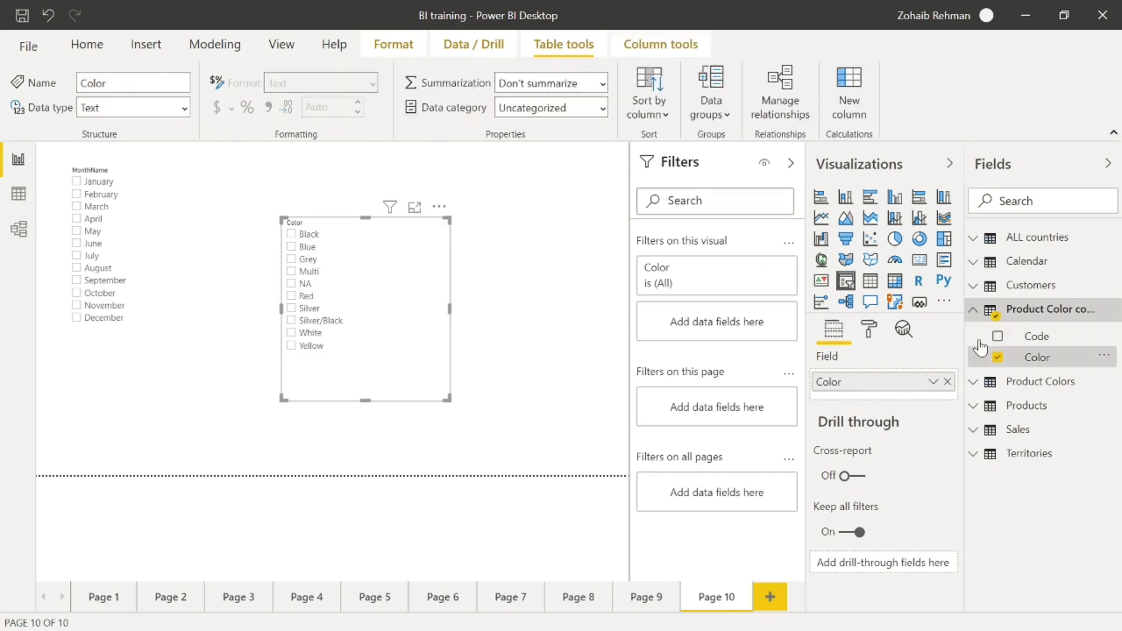
left_click(650, 104)
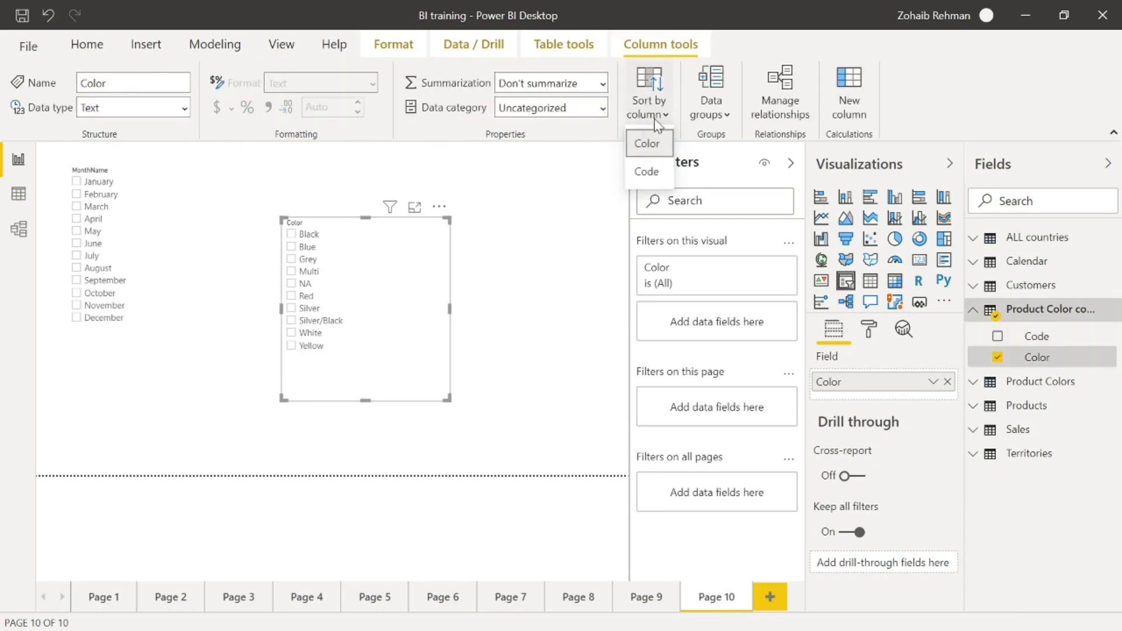
left_click(645, 172)
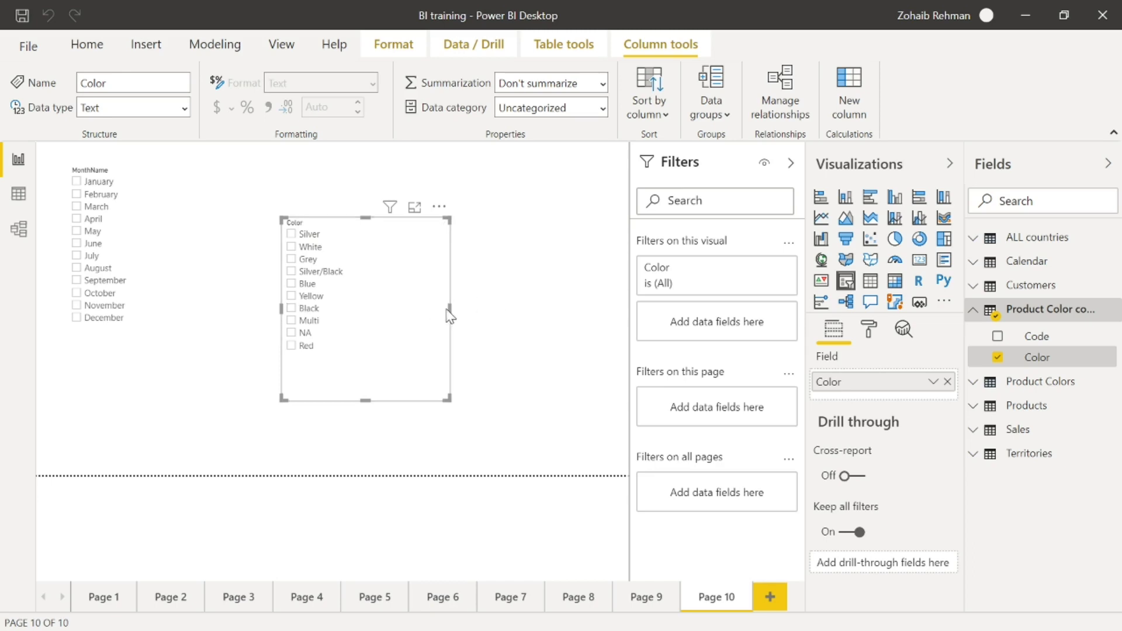
Step: Change the data type of the Product Color code table's Code column to Whole number
left_click(19, 195)
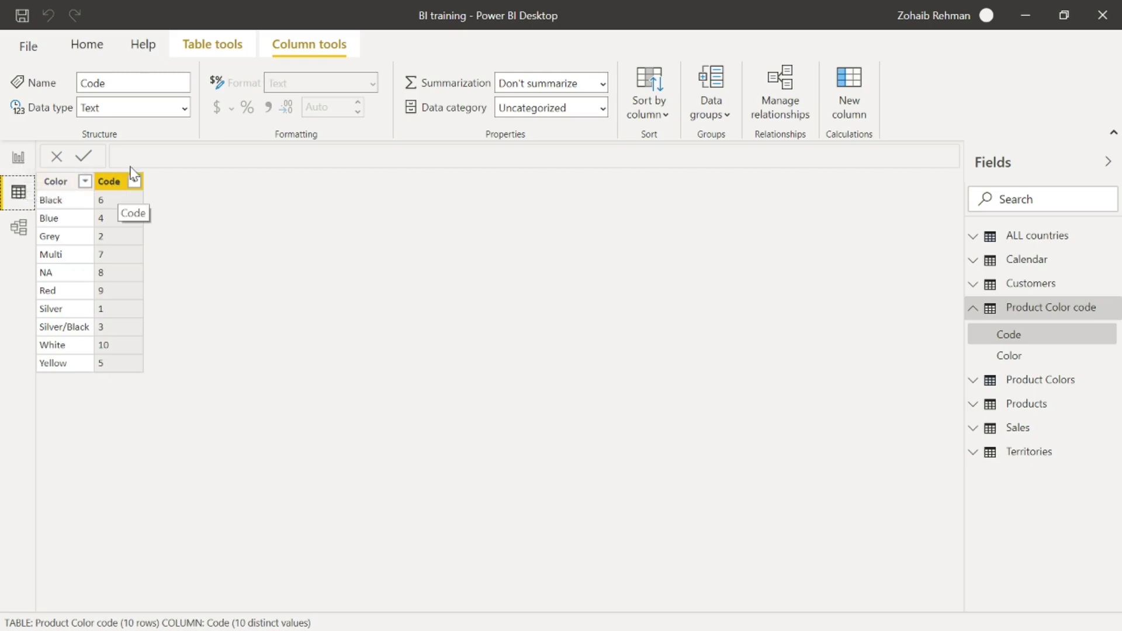
left_click(184, 107)
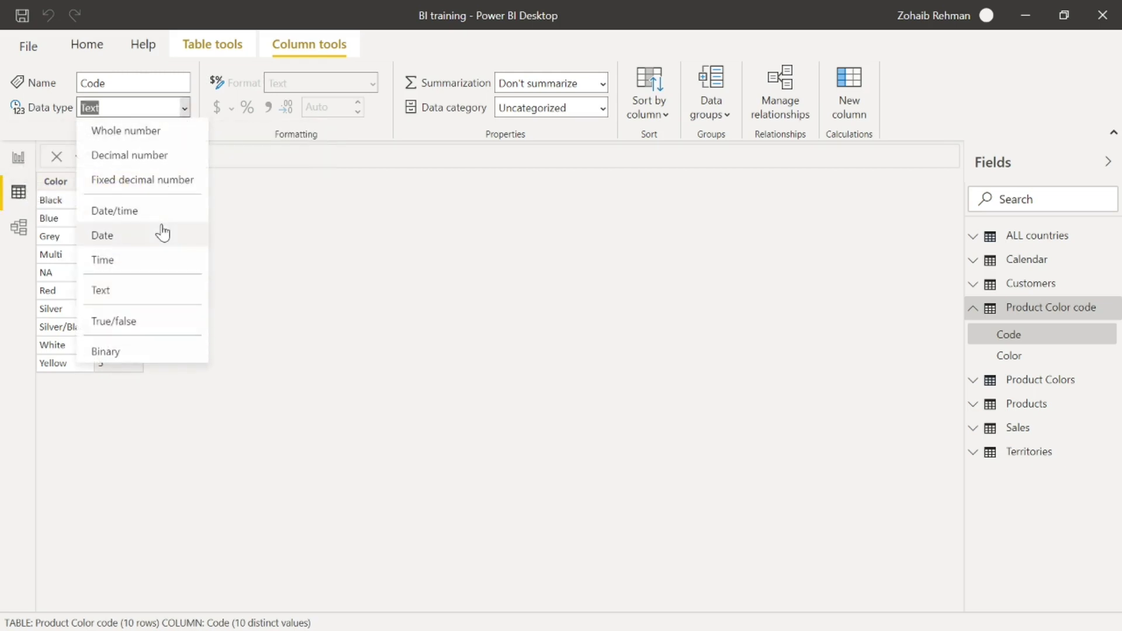
left_click(157, 132)
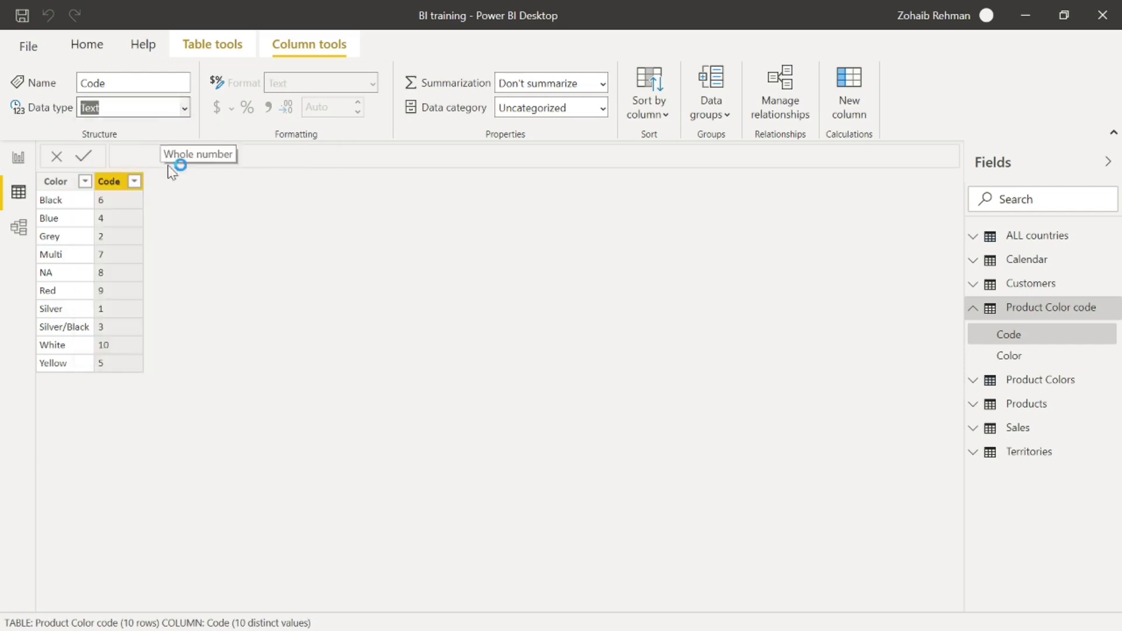
left_click(643, 379)
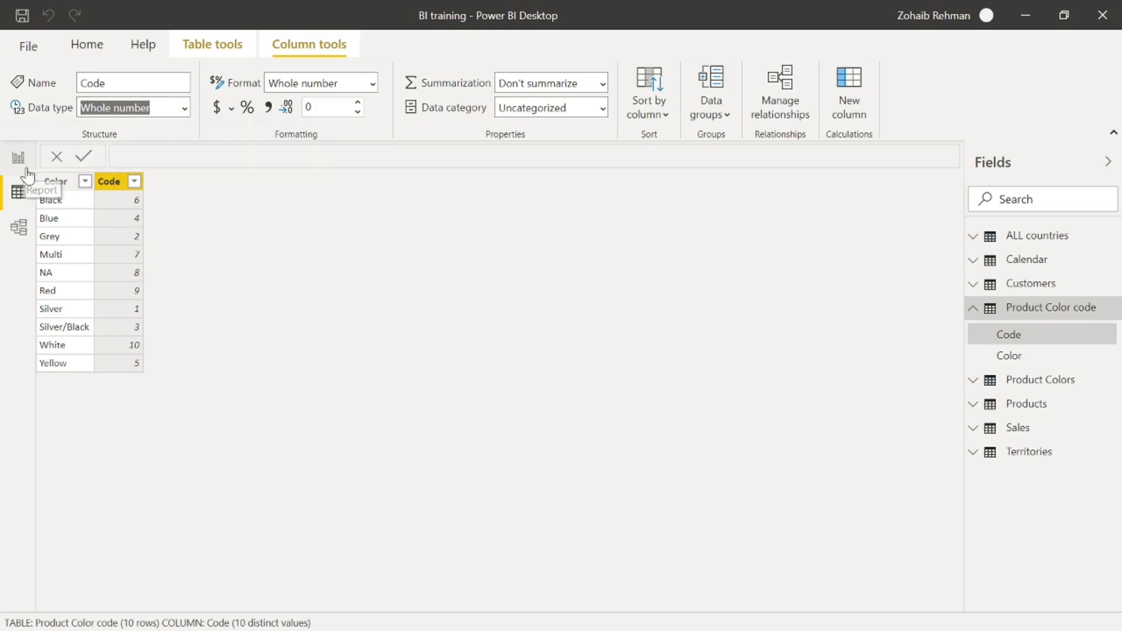
Step: Return to the report and compare the Color slicer's item order with the codes in the Product Color code table
left_click(16, 167)
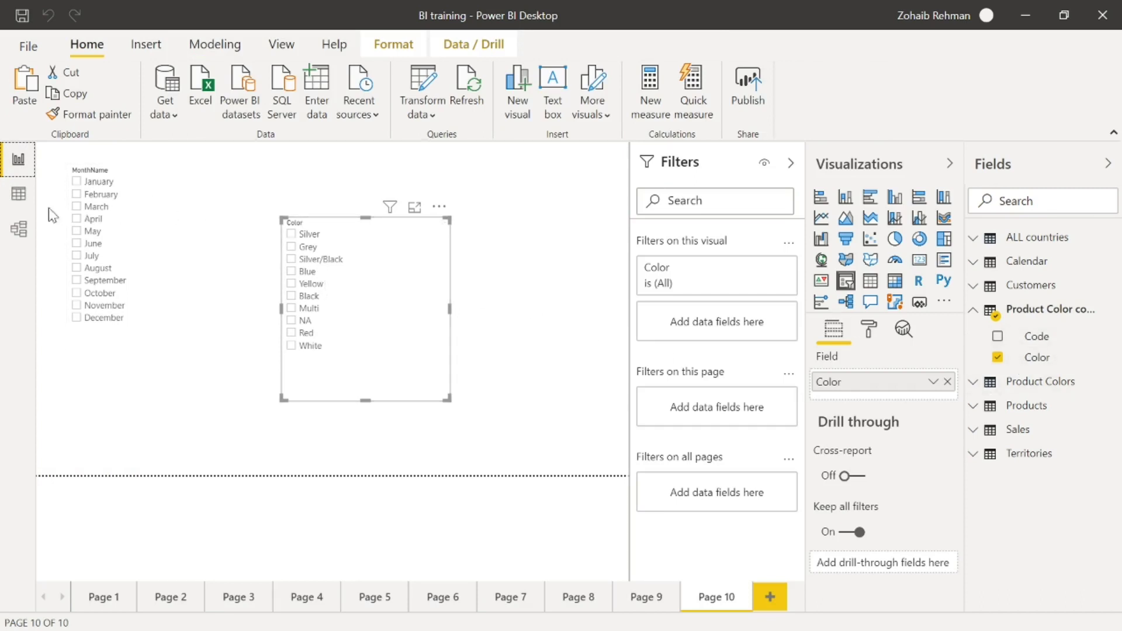
left_click(18, 194)
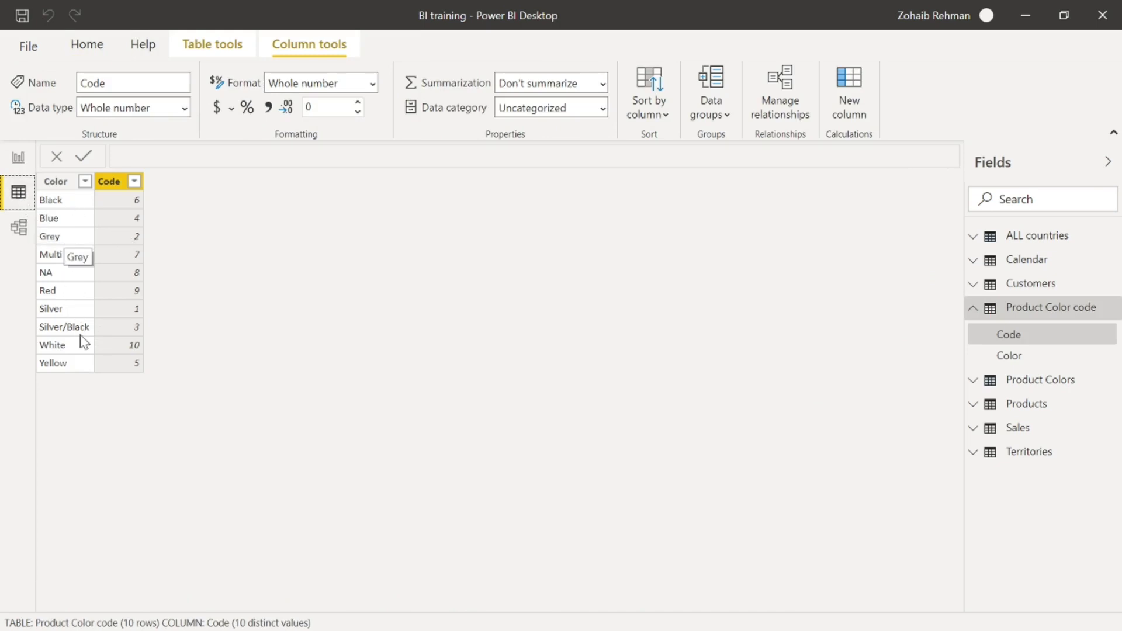
left_click(18, 158)
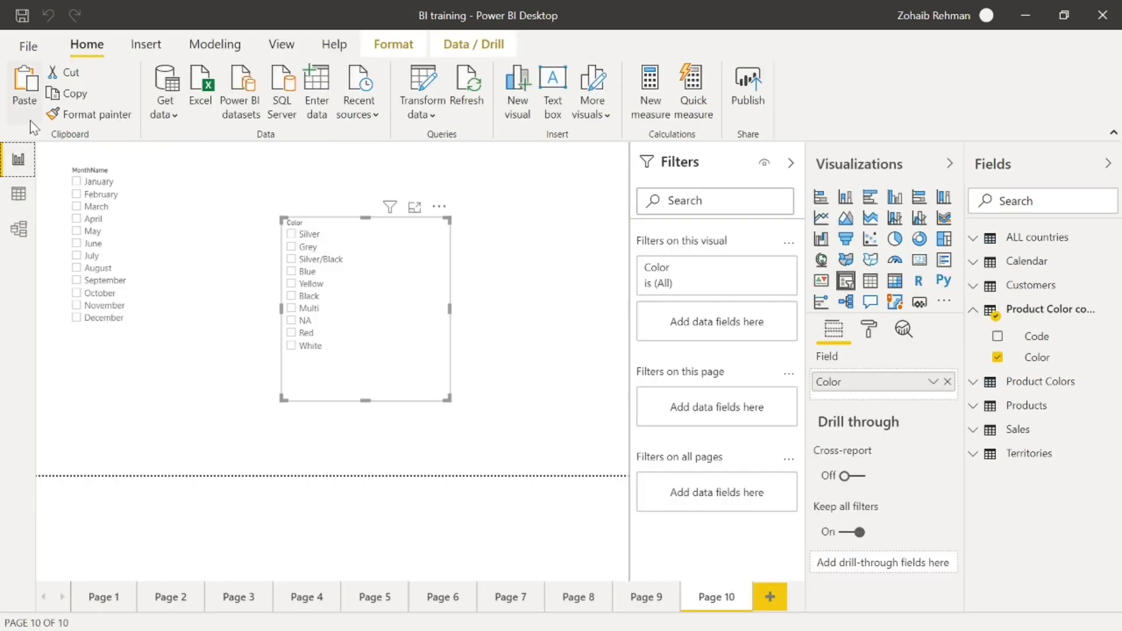